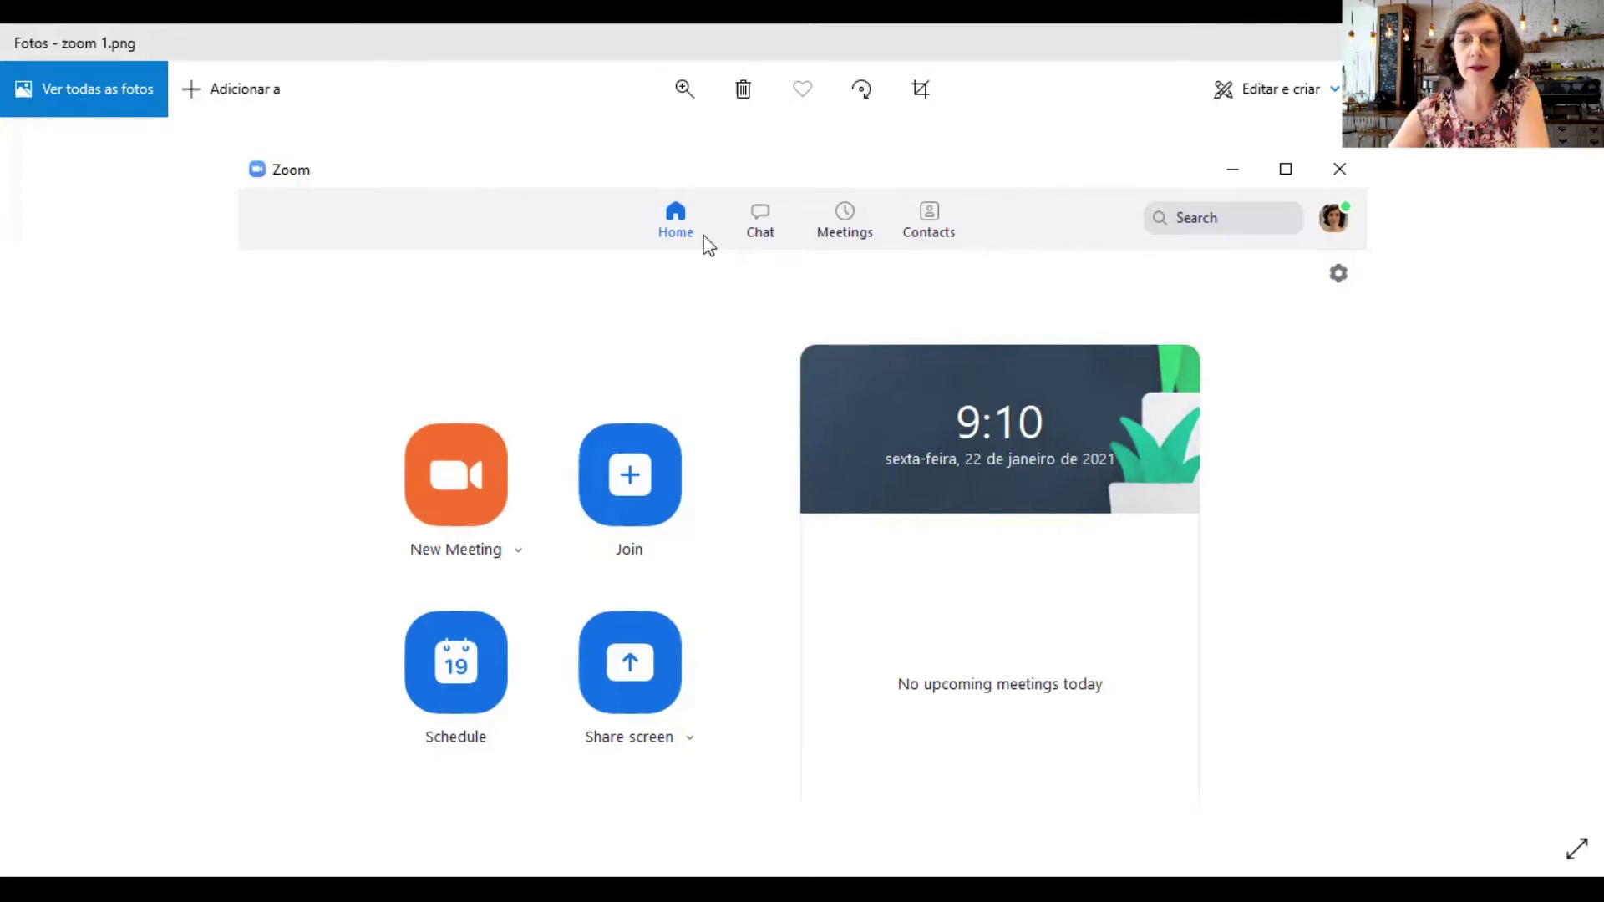
# Try the mountain virtual background in the Background & Filters settings, and apply the dark purple one with colourful leaves.
pyautogui.press('Right')
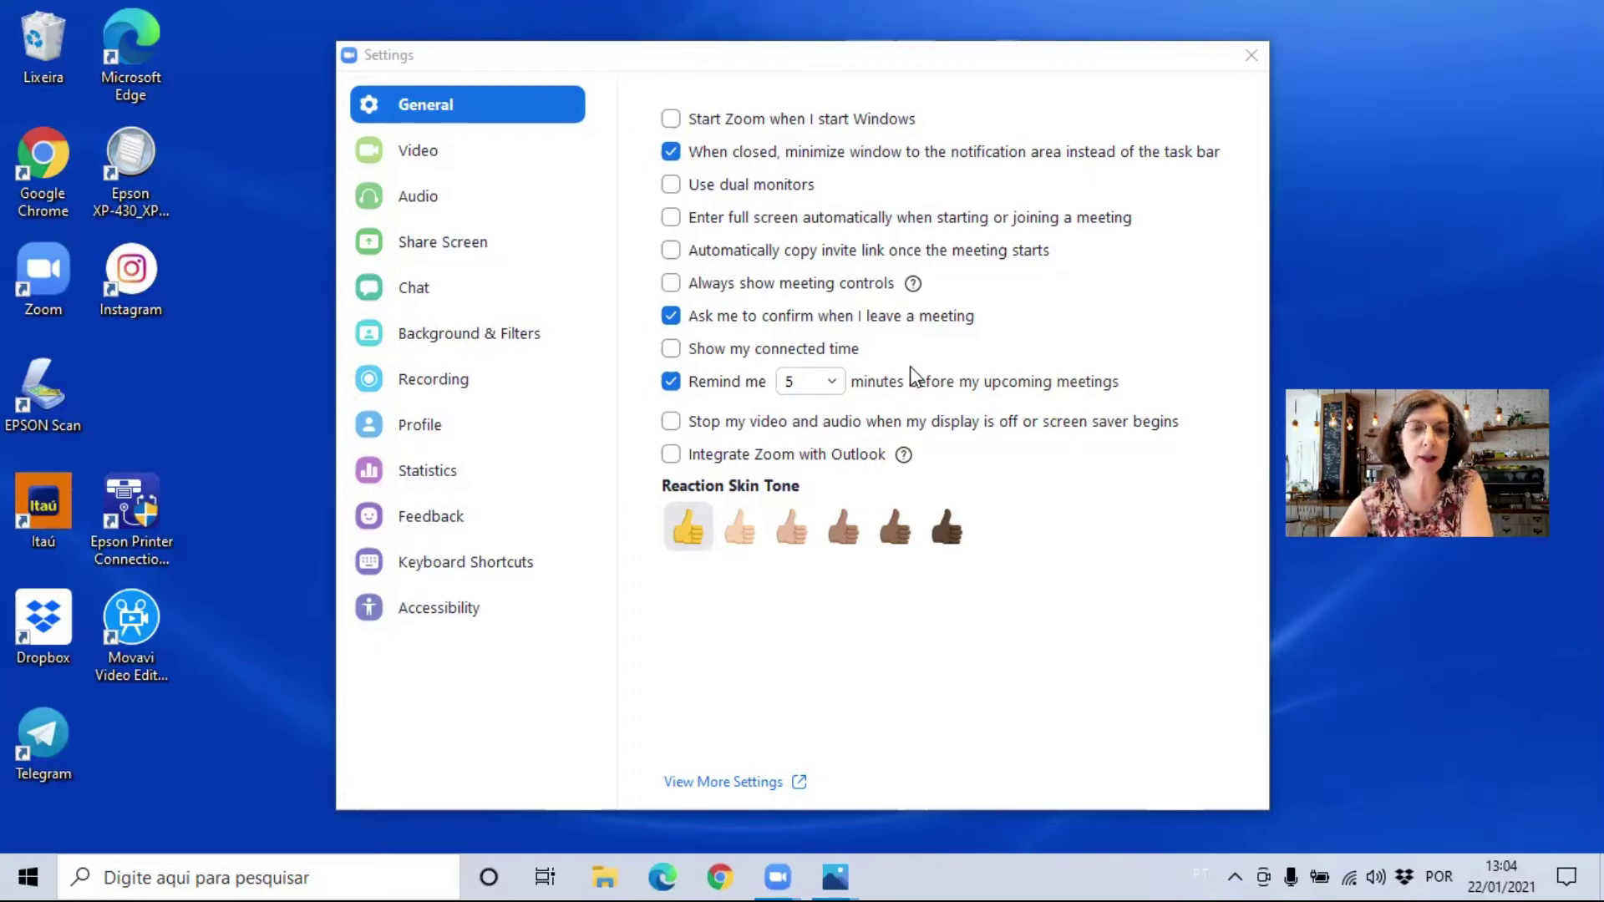
pyautogui.click(483, 341)
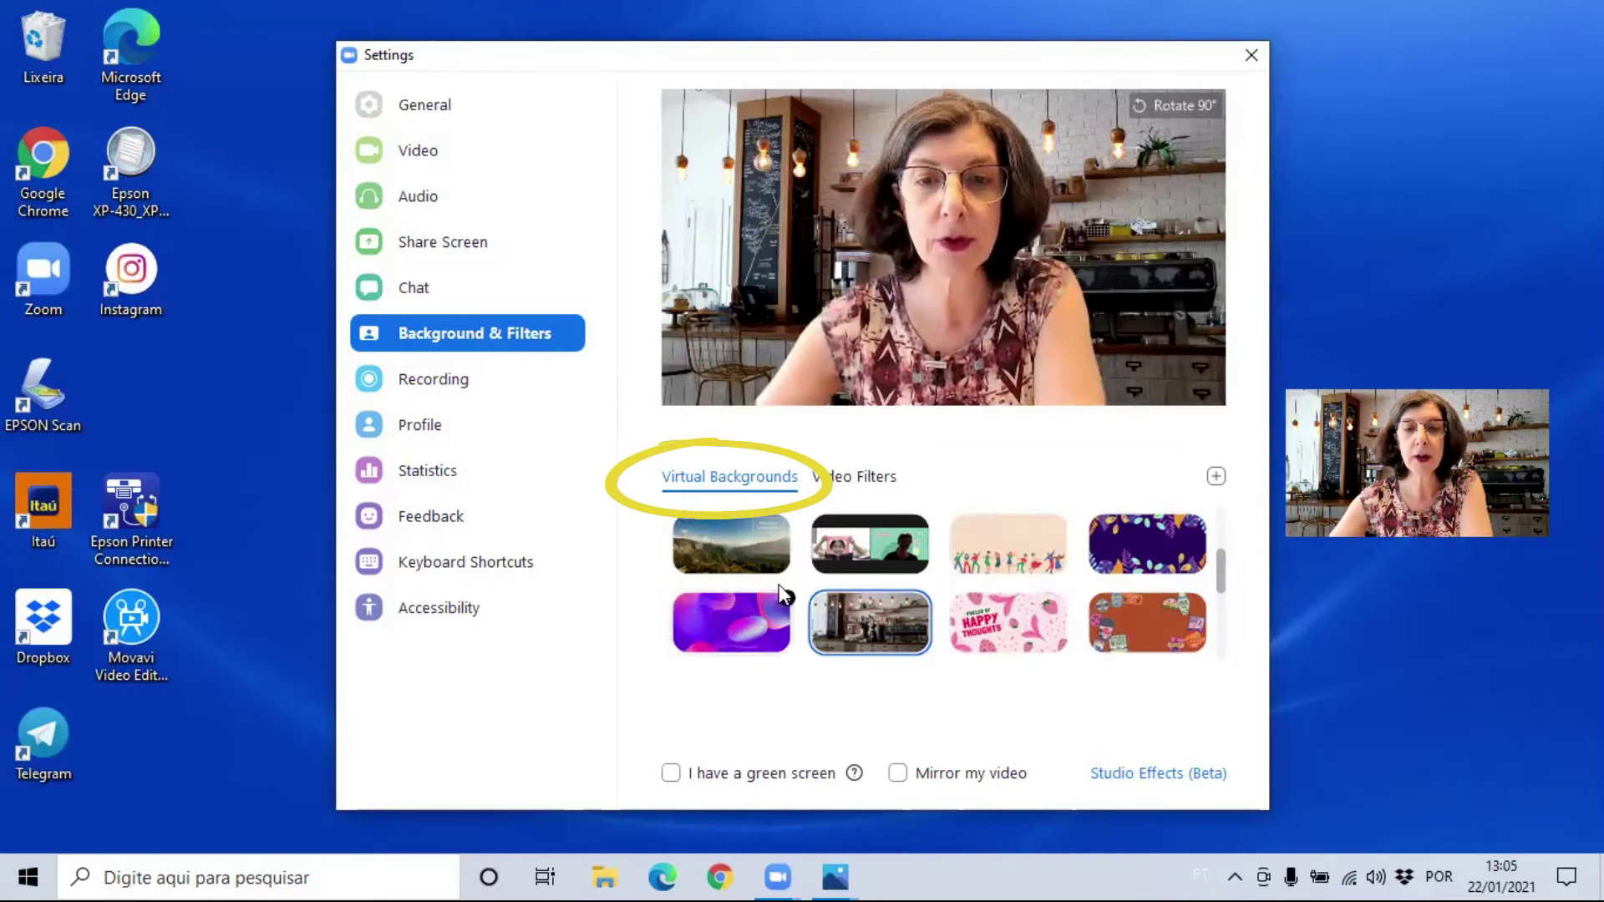
pyautogui.click(790, 554)
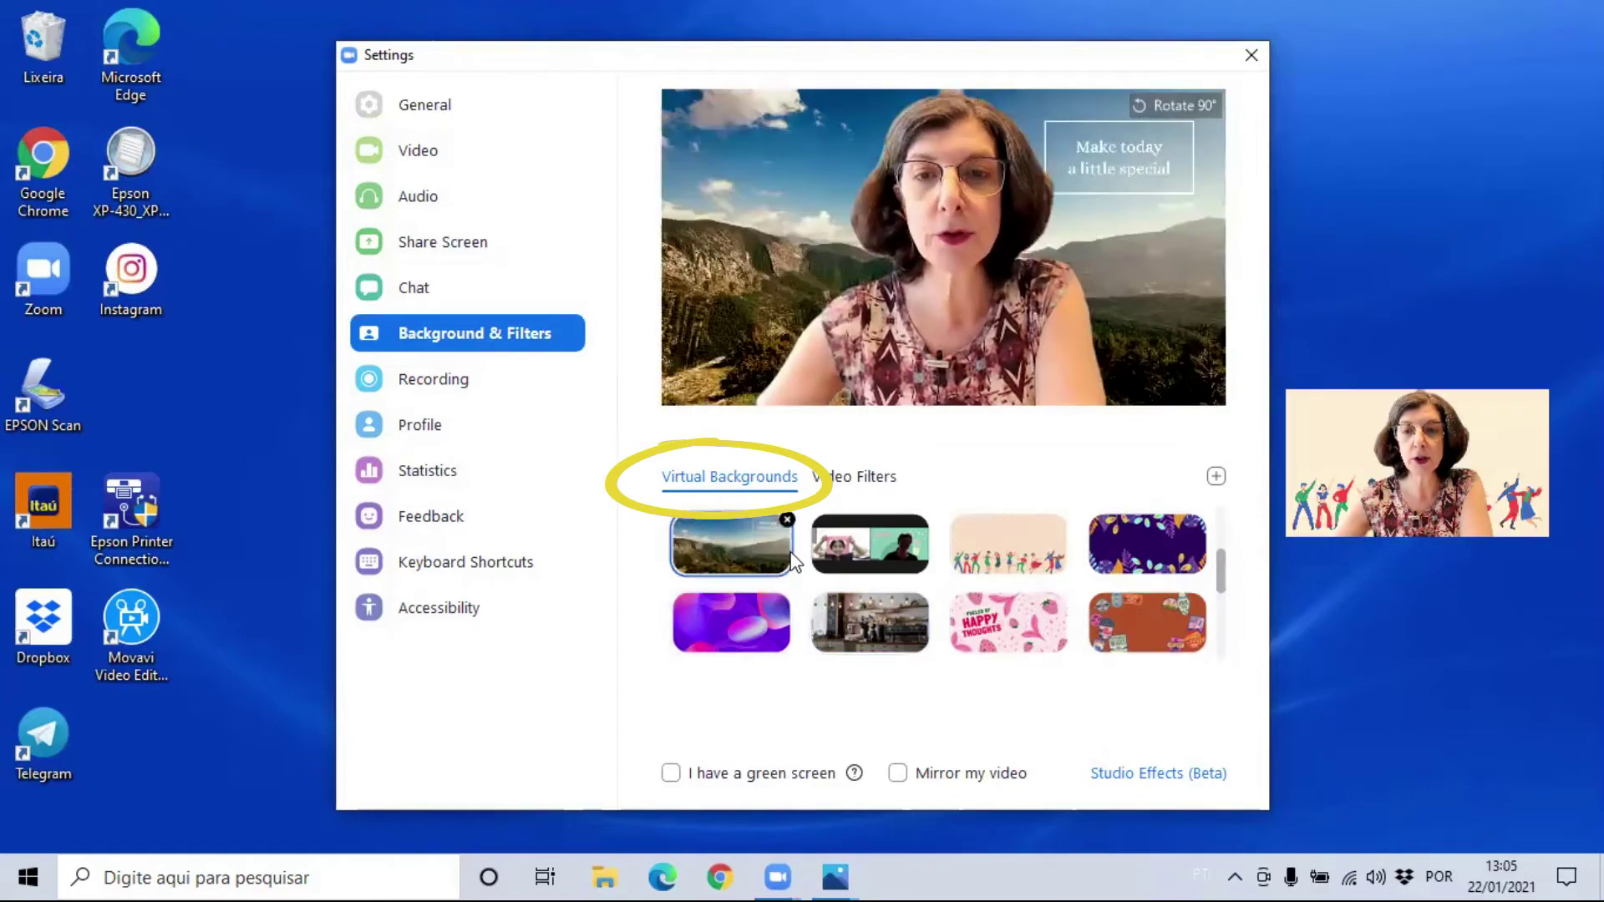
pyautogui.click(1140, 555)
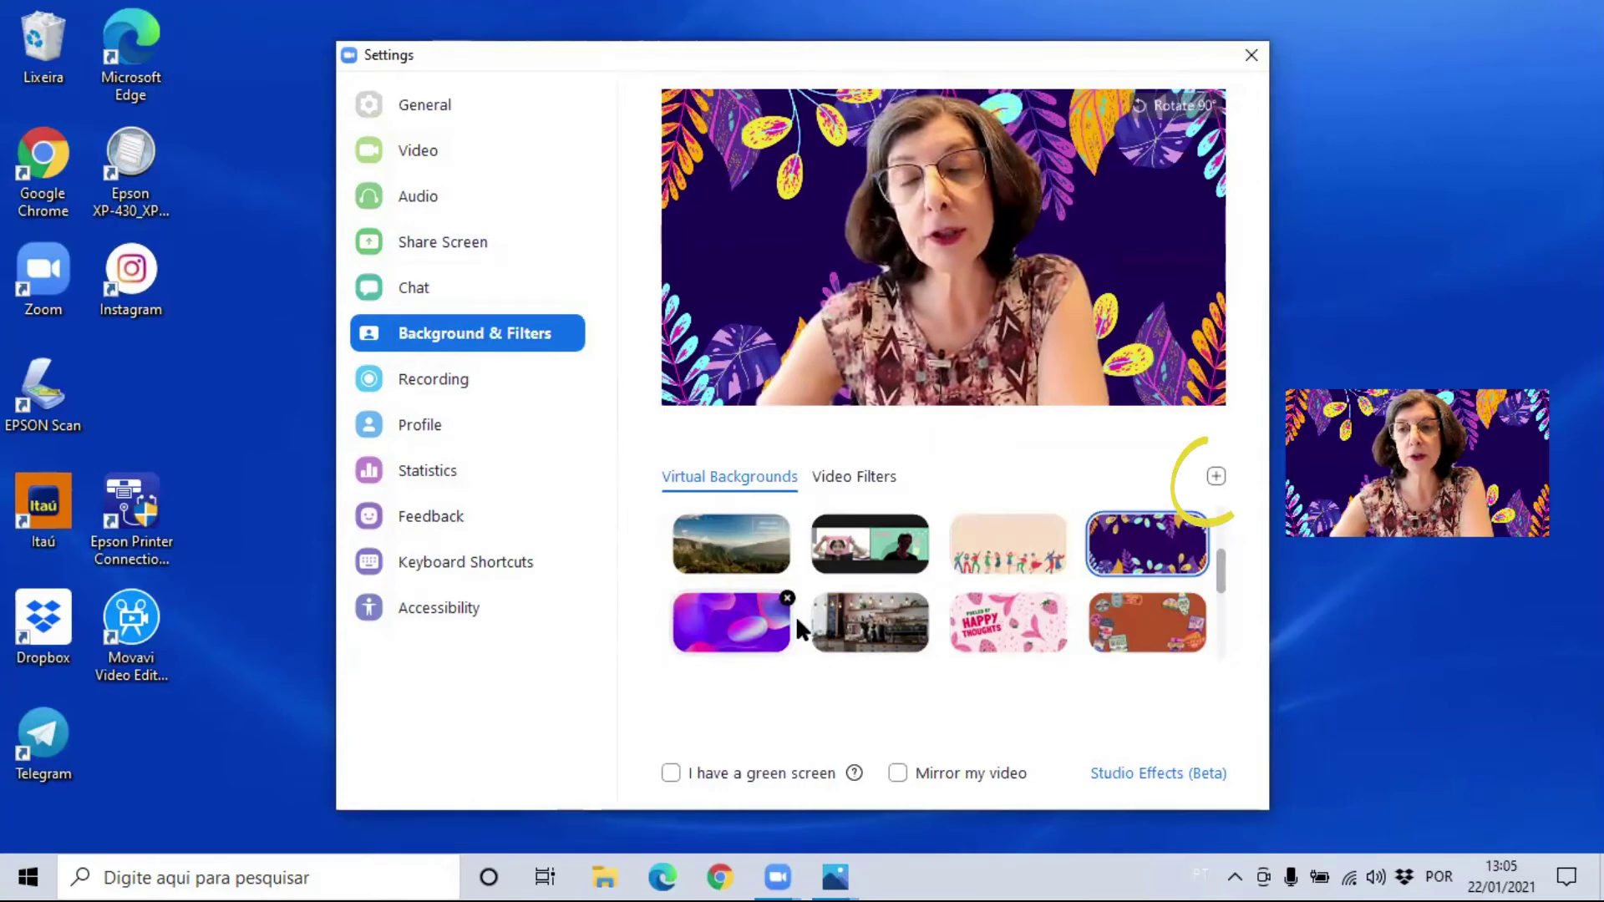
pyautogui.click(1215, 476)
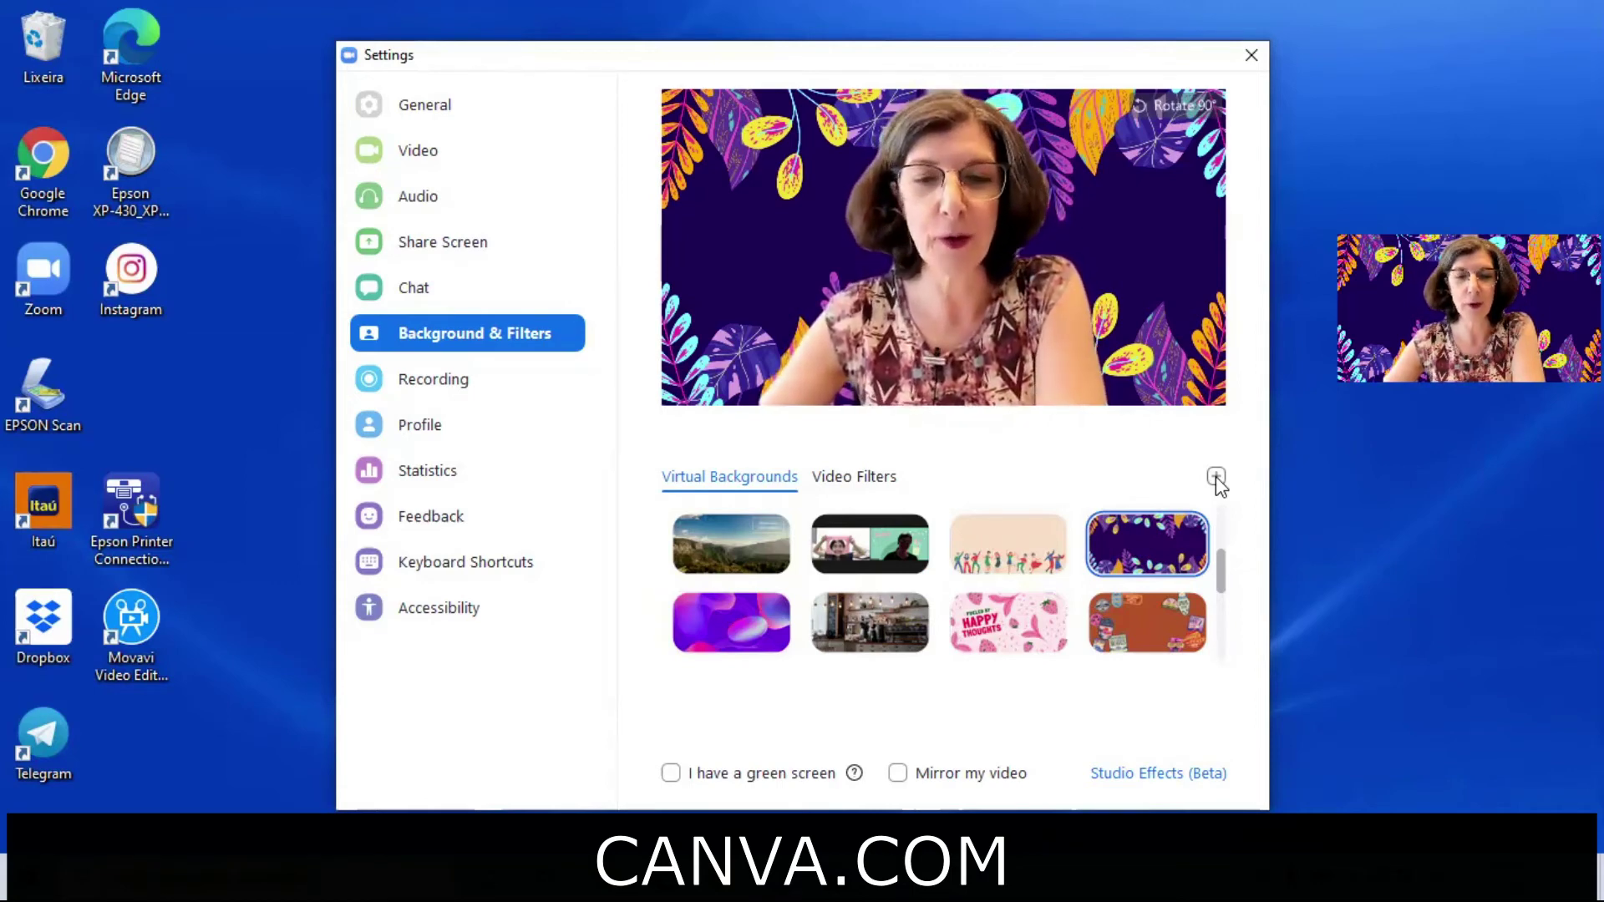
# Try the Santa hat, beanie, pixel sunglasses, pizza and bear video filters, and set the filter back to None.
pyautogui.click(846, 481)
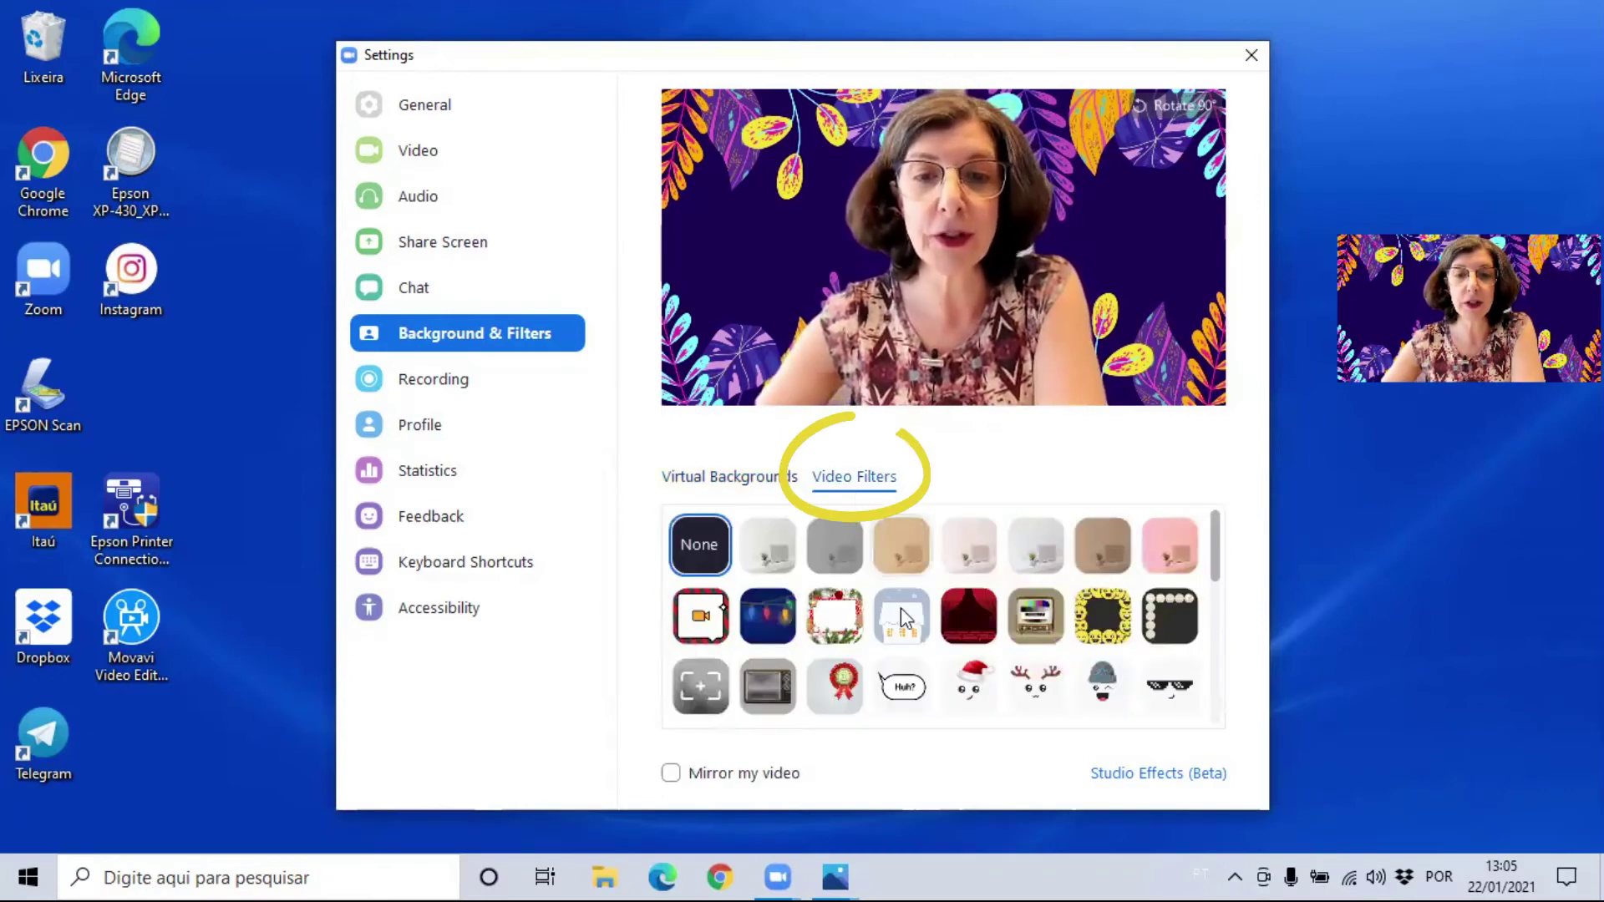
pyautogui.click(971, 685)
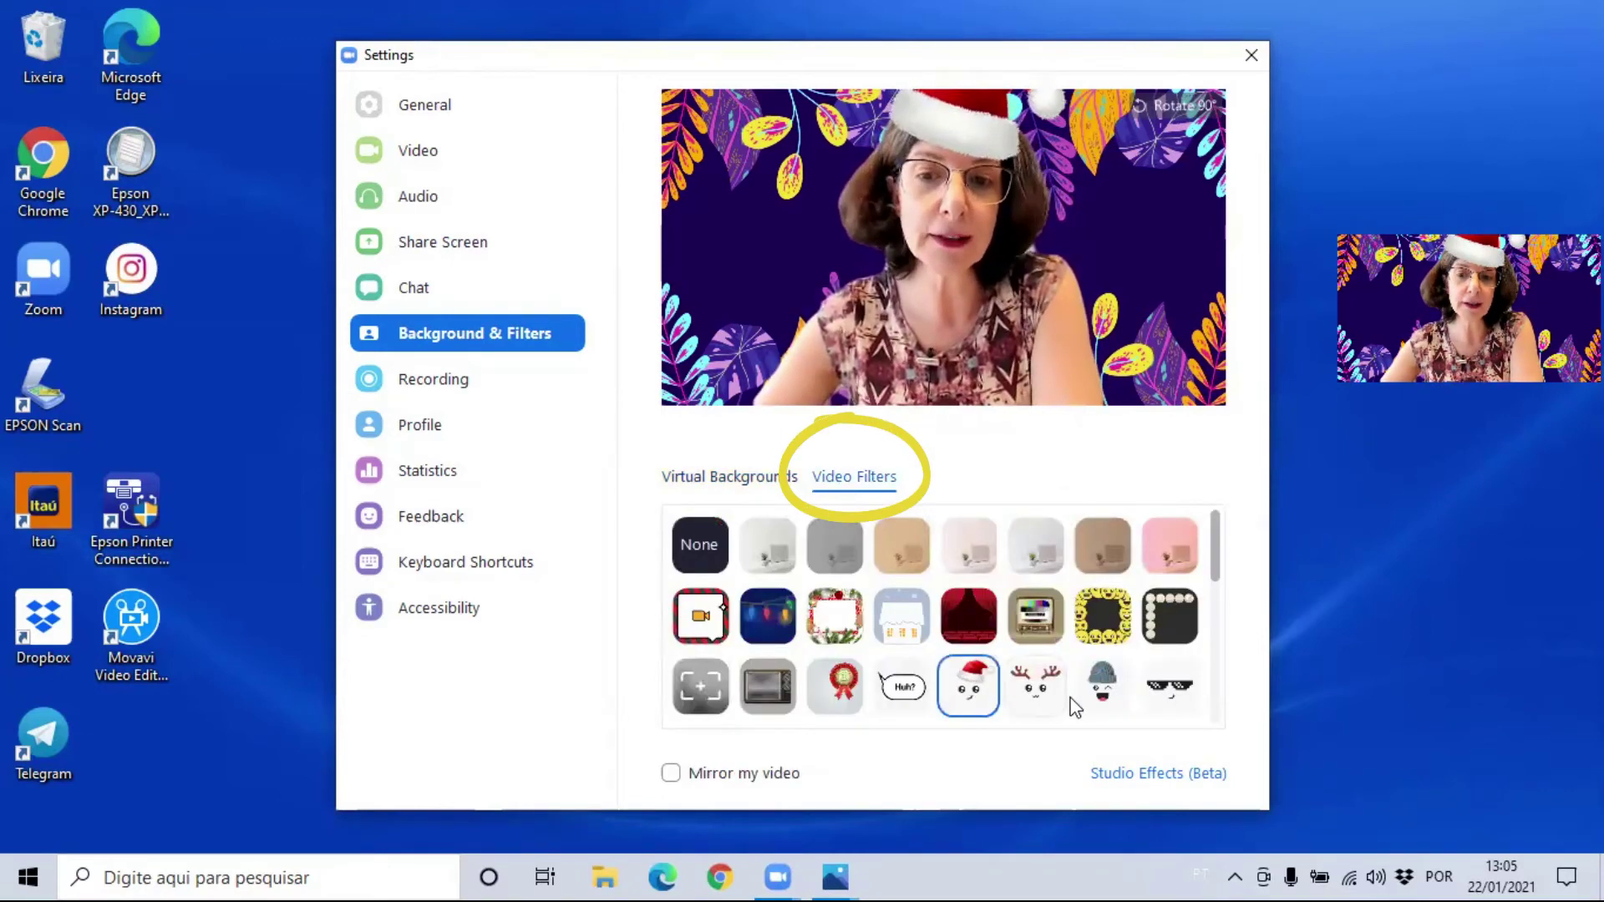
pyautogui.click(1102, 704)
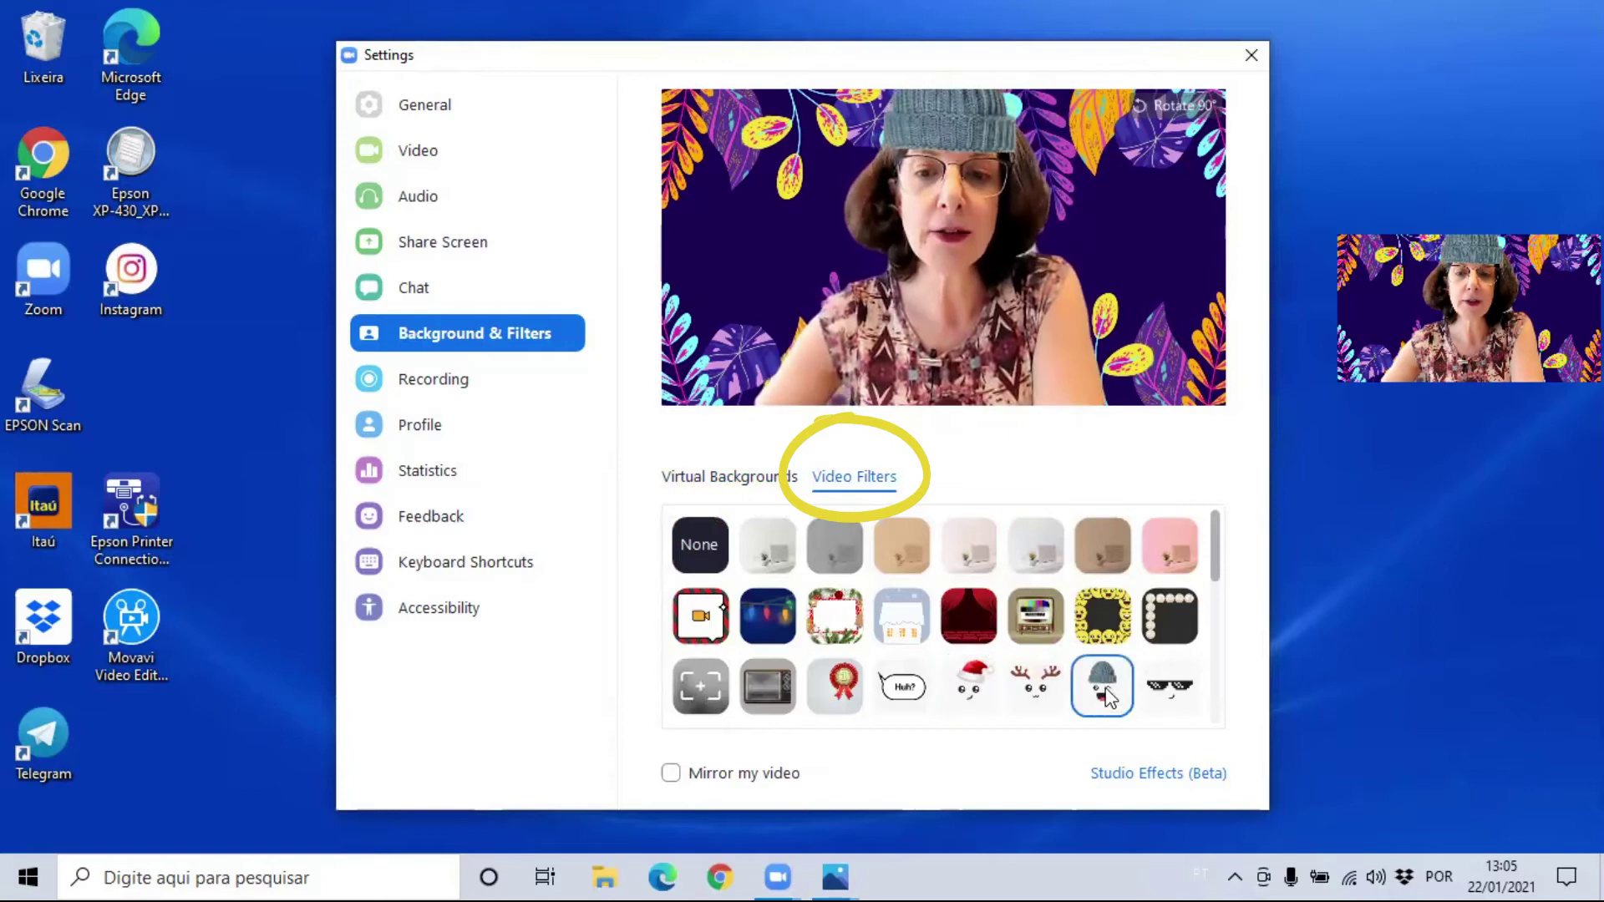
pyautogui.click(1166, 697)
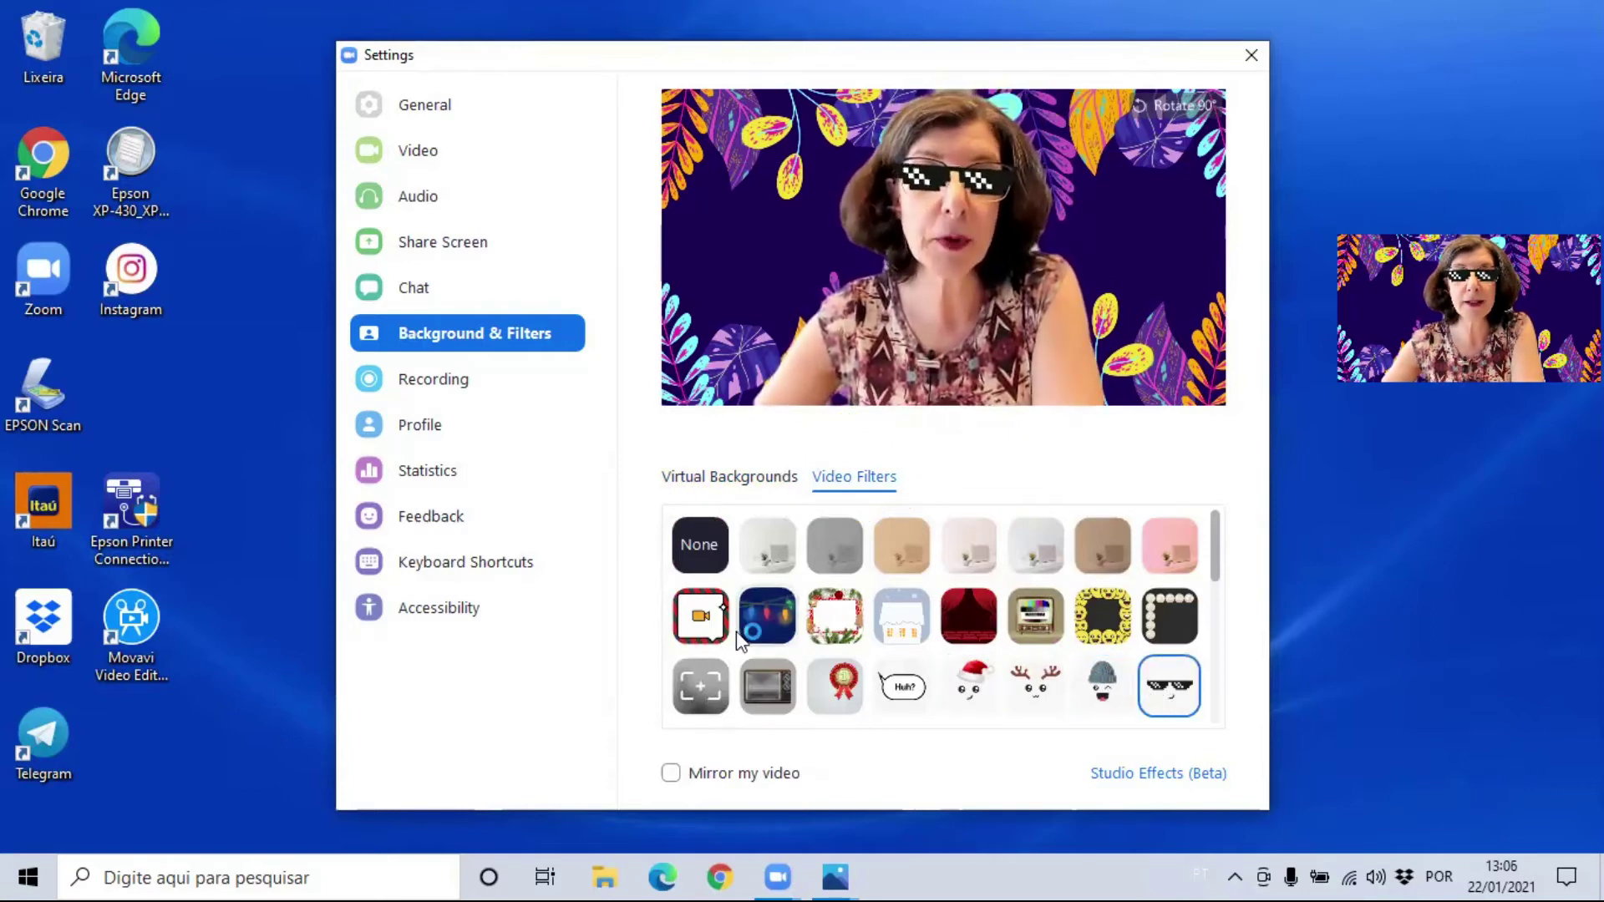
pyautogui.scroll(-2, 740, 640)
pyautogui.click(834, 636)
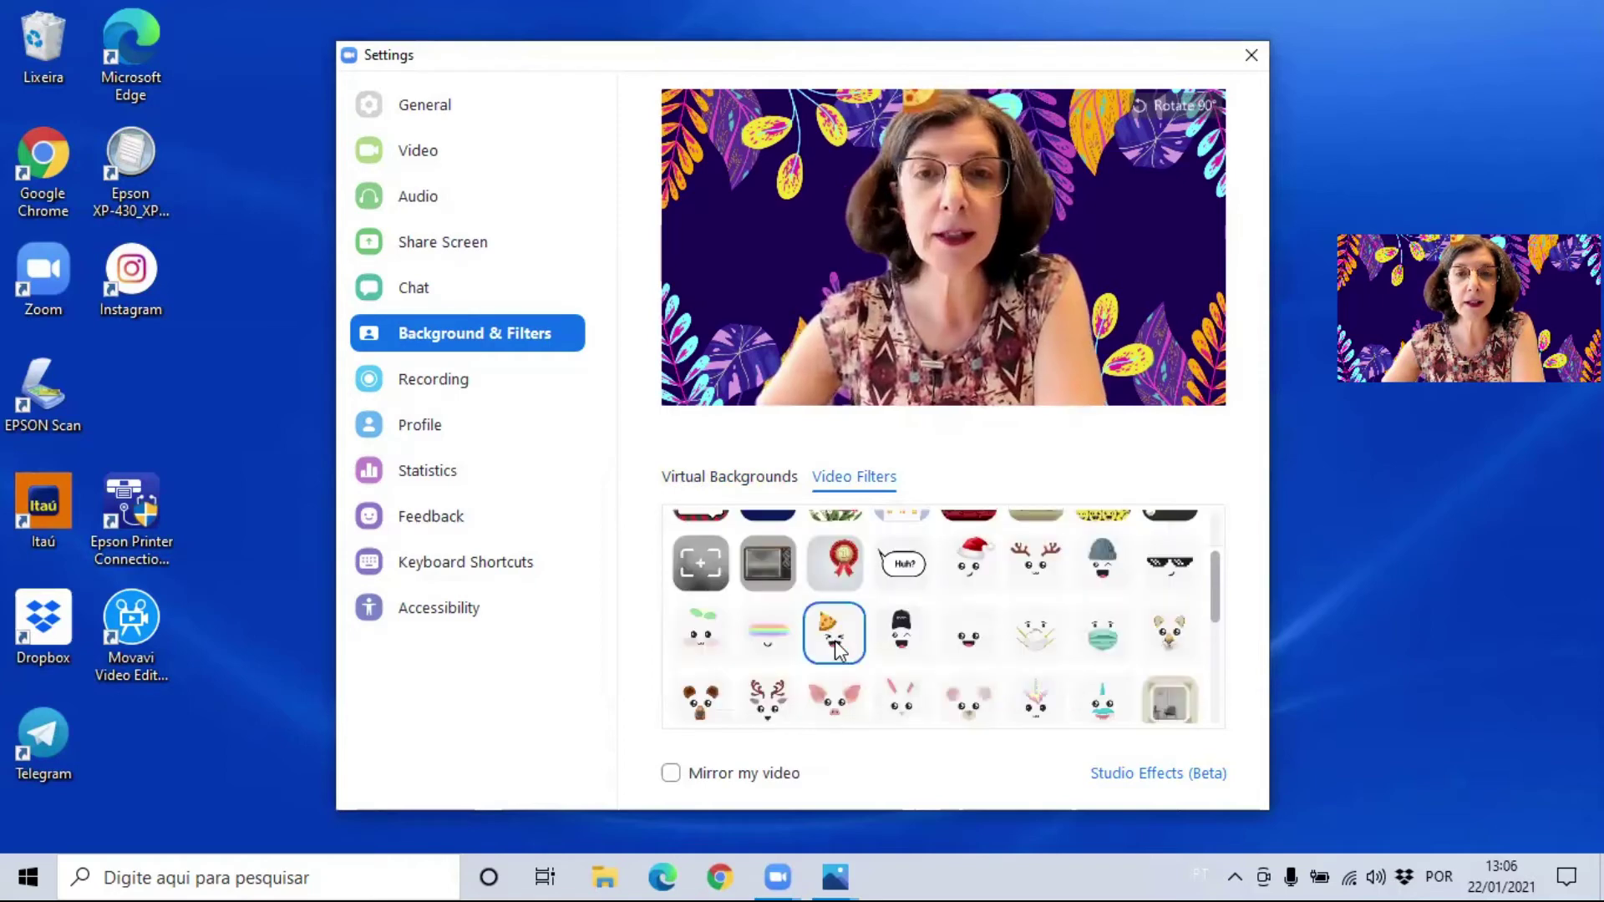
pyautogui.click(709, 710)
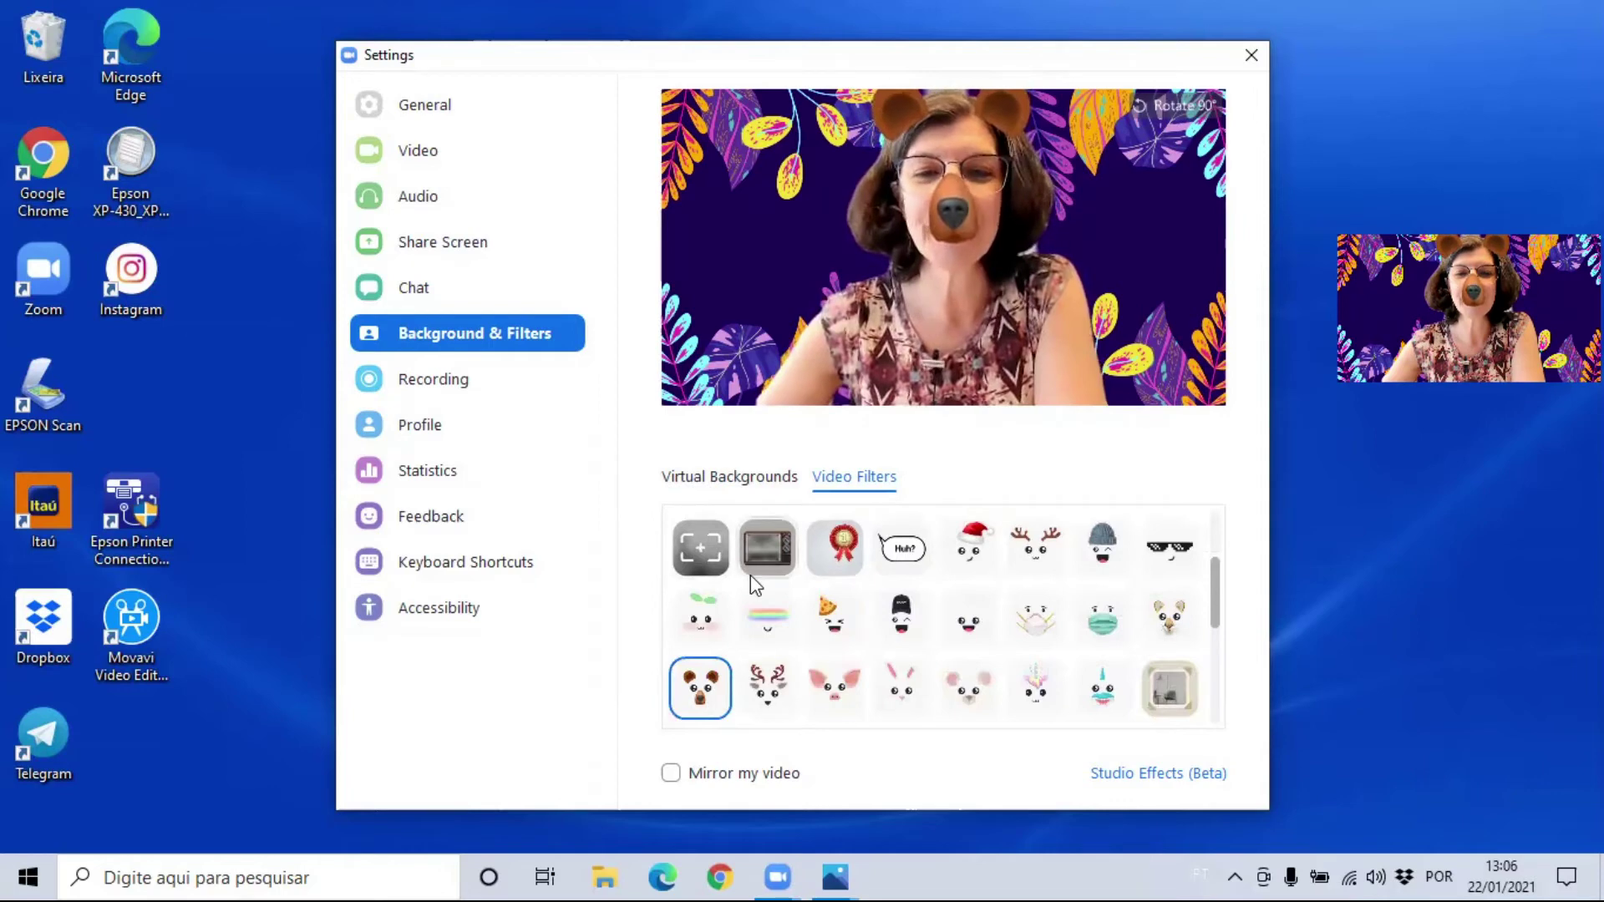
pyautogui.scroll(2, 735, 568)
pyautogui.click(700, 544)
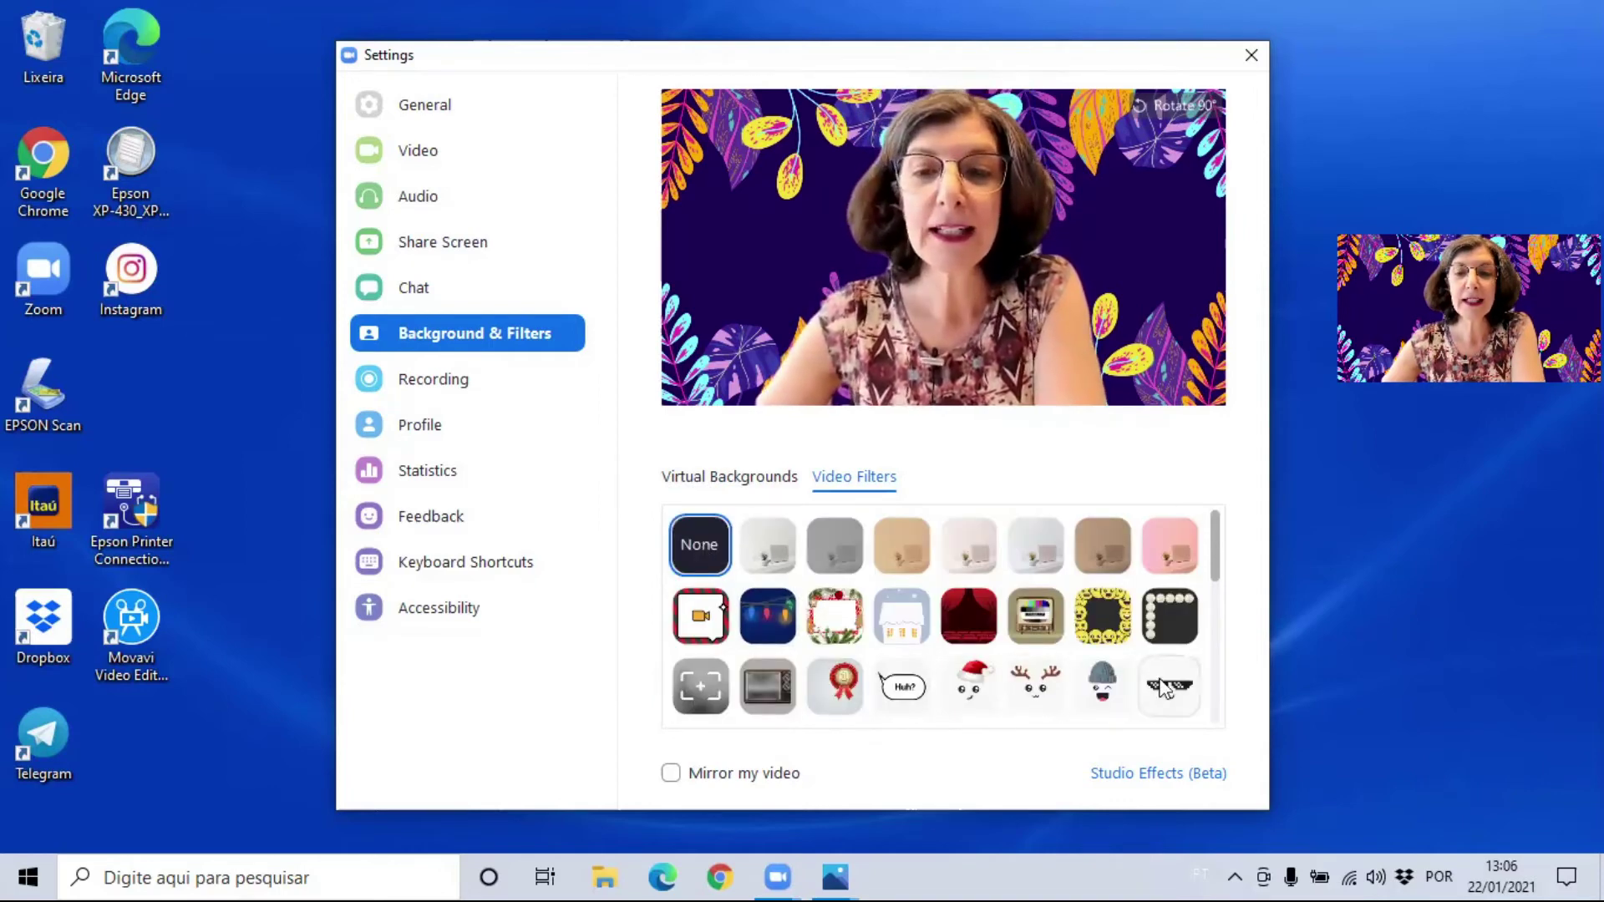
# Open Studio Effects and apply the first eyebrow style after None.
pyautogui.click(1138, 775)
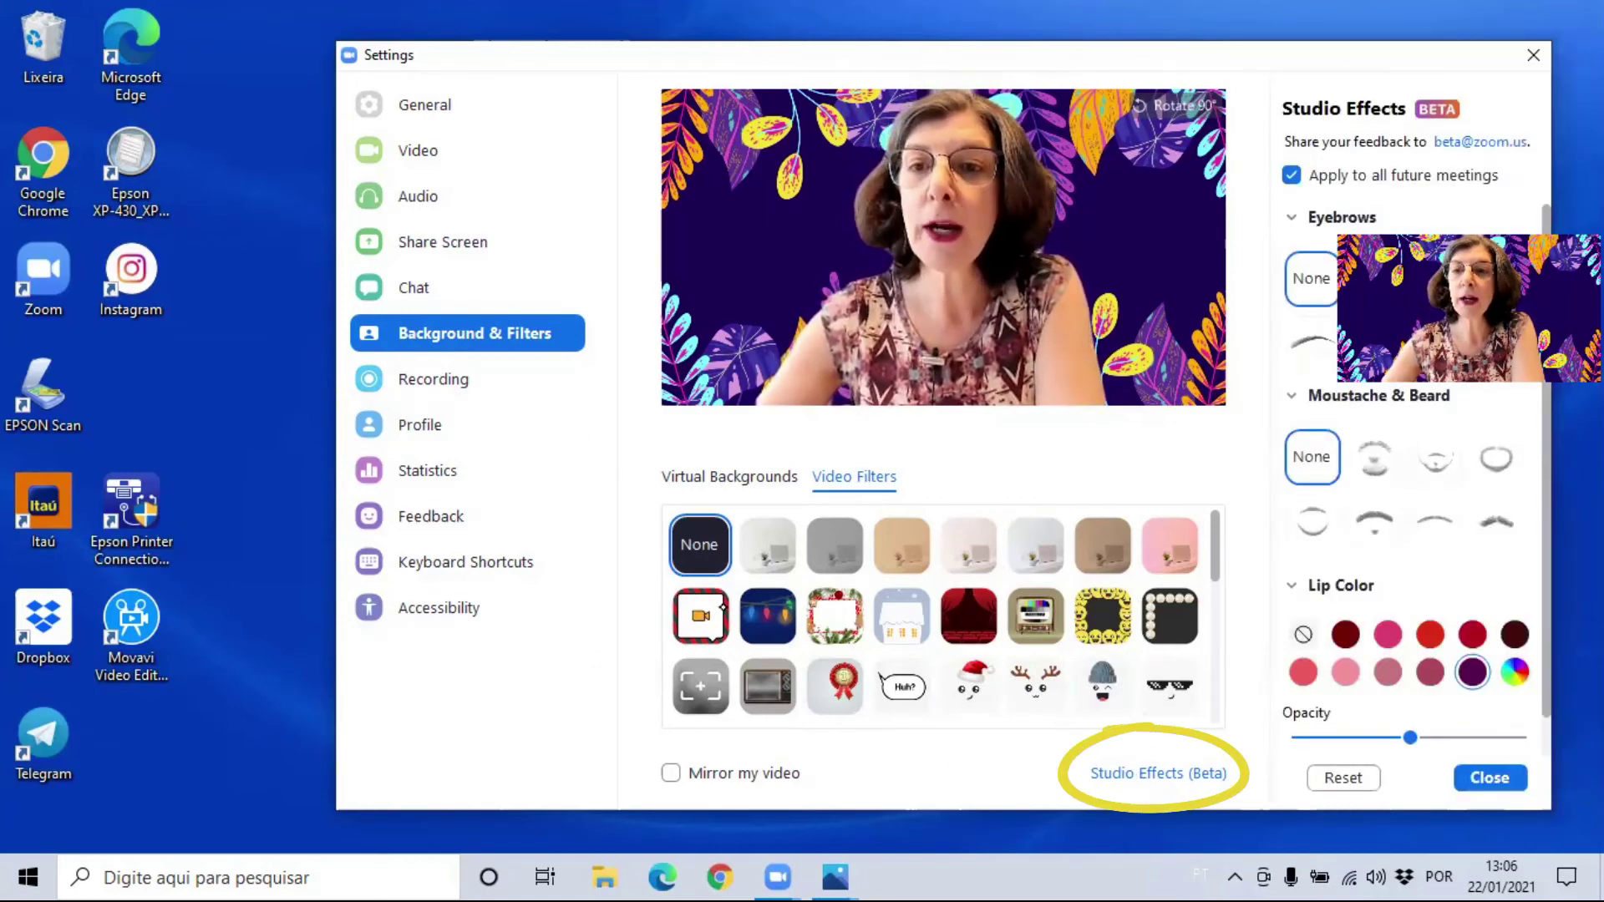
pyautogui.click(1374, 278)
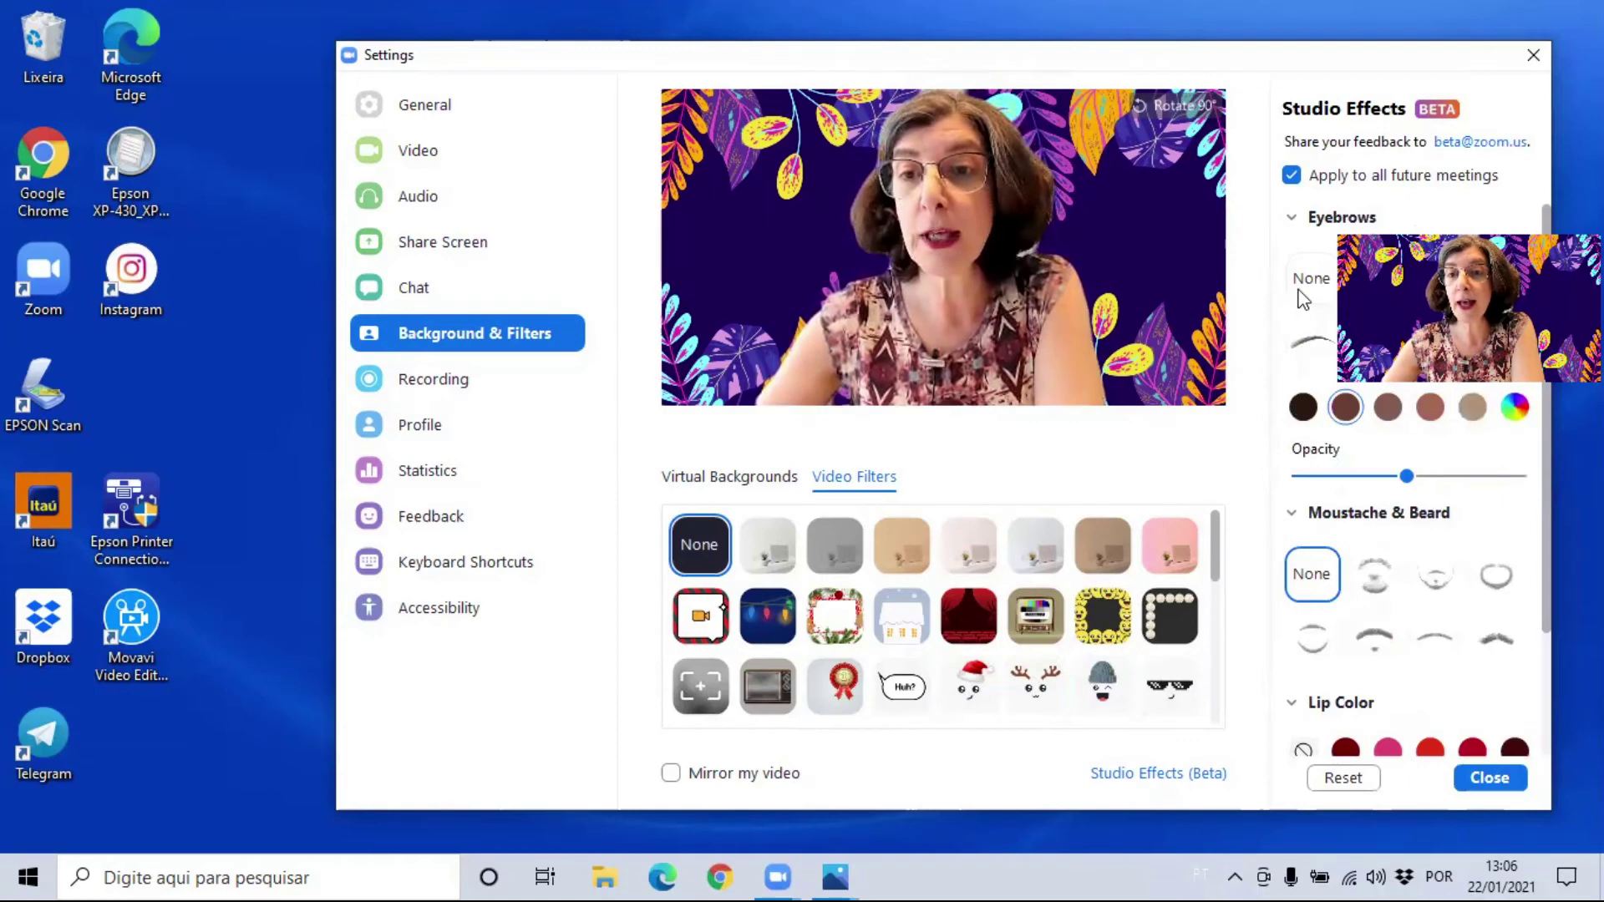
# Try the second beard style under Moustache & Beard, and set it back to None.
pyautogui.click(1437, 578)
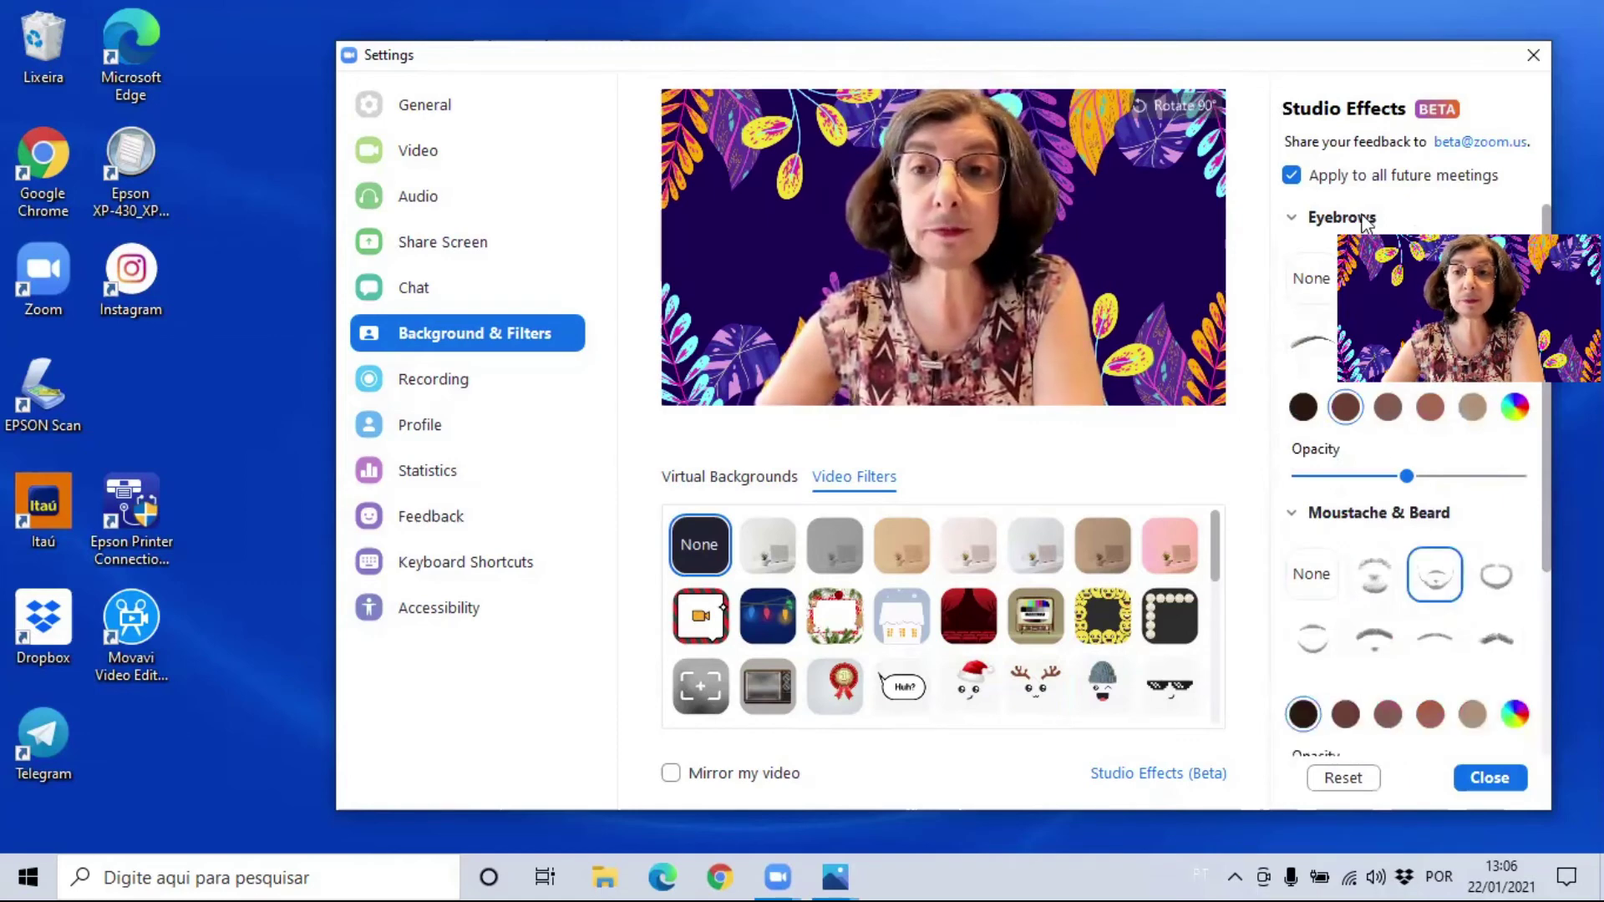
pyautogui.scroll(-1, 1381, 535)
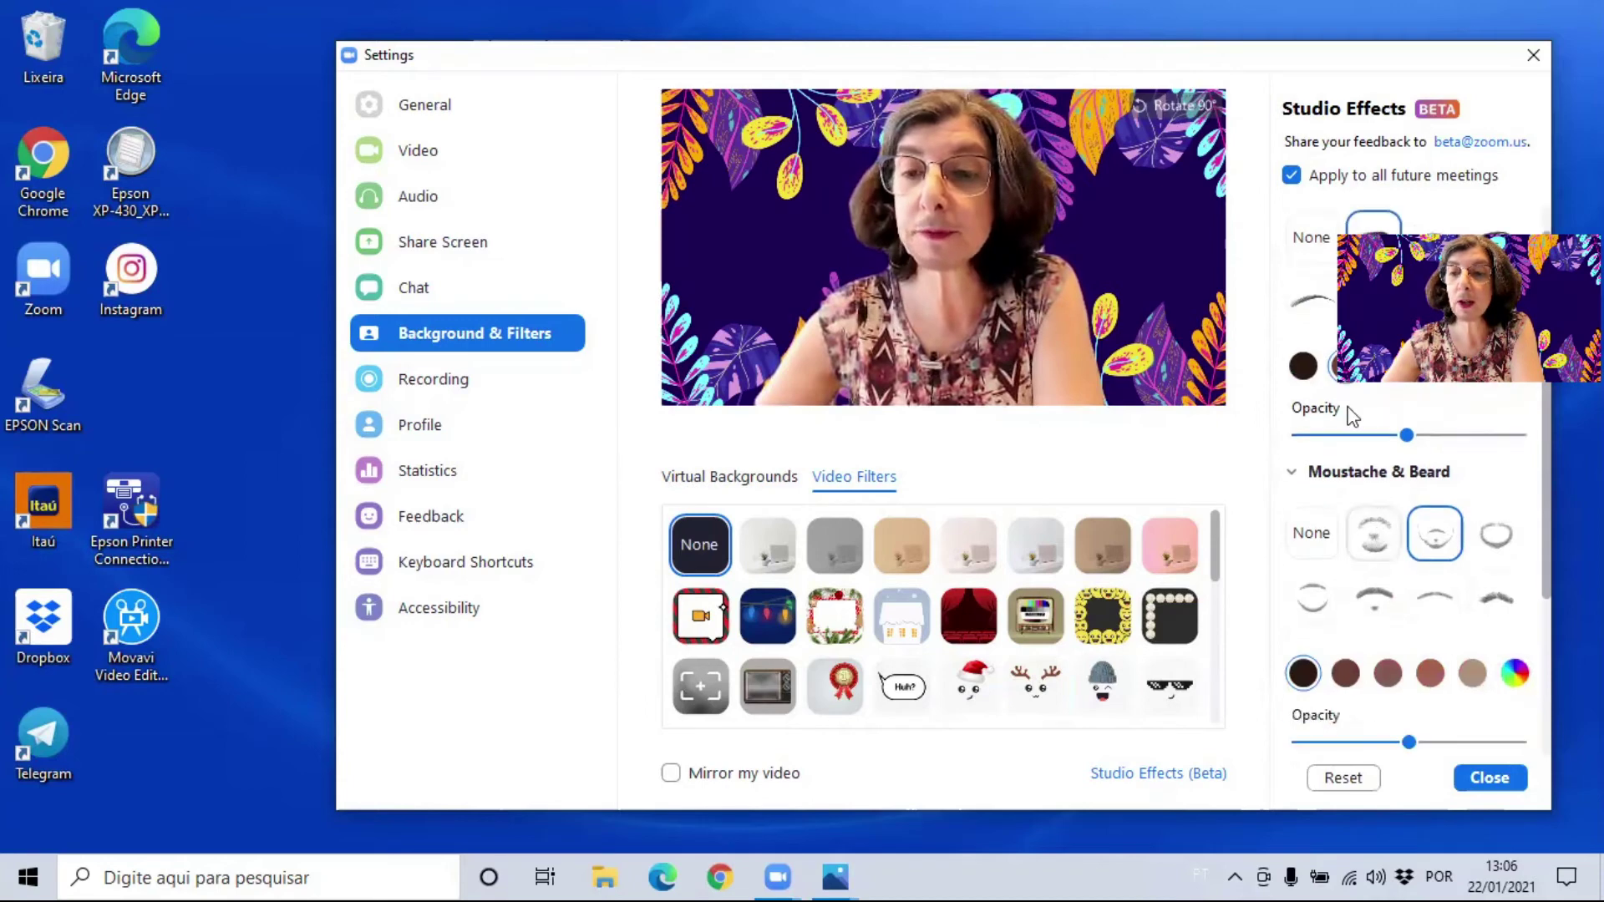
pyautogui.scroll(-1, 1377, 543)
pyautogui.scroll(2, 1358, 518)
pyautogui.click(1328, 581)
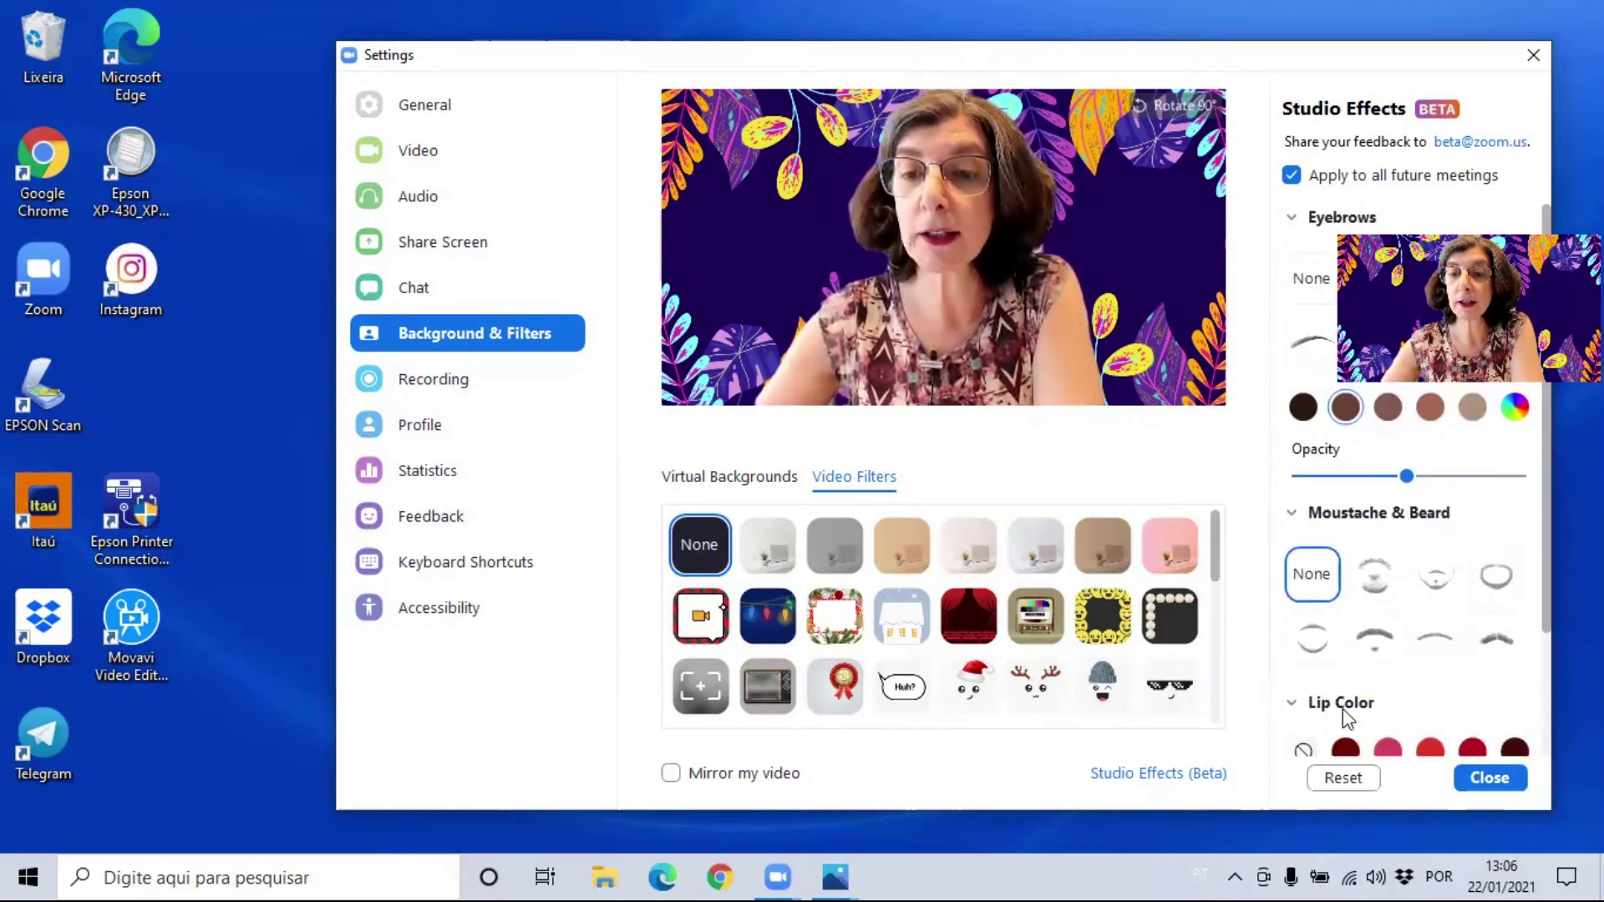
# Try the very dark red and crimson lip colors in Studio Effects, and apply the bright red one.
pyautogui.scroll(-3, 1403, 685)
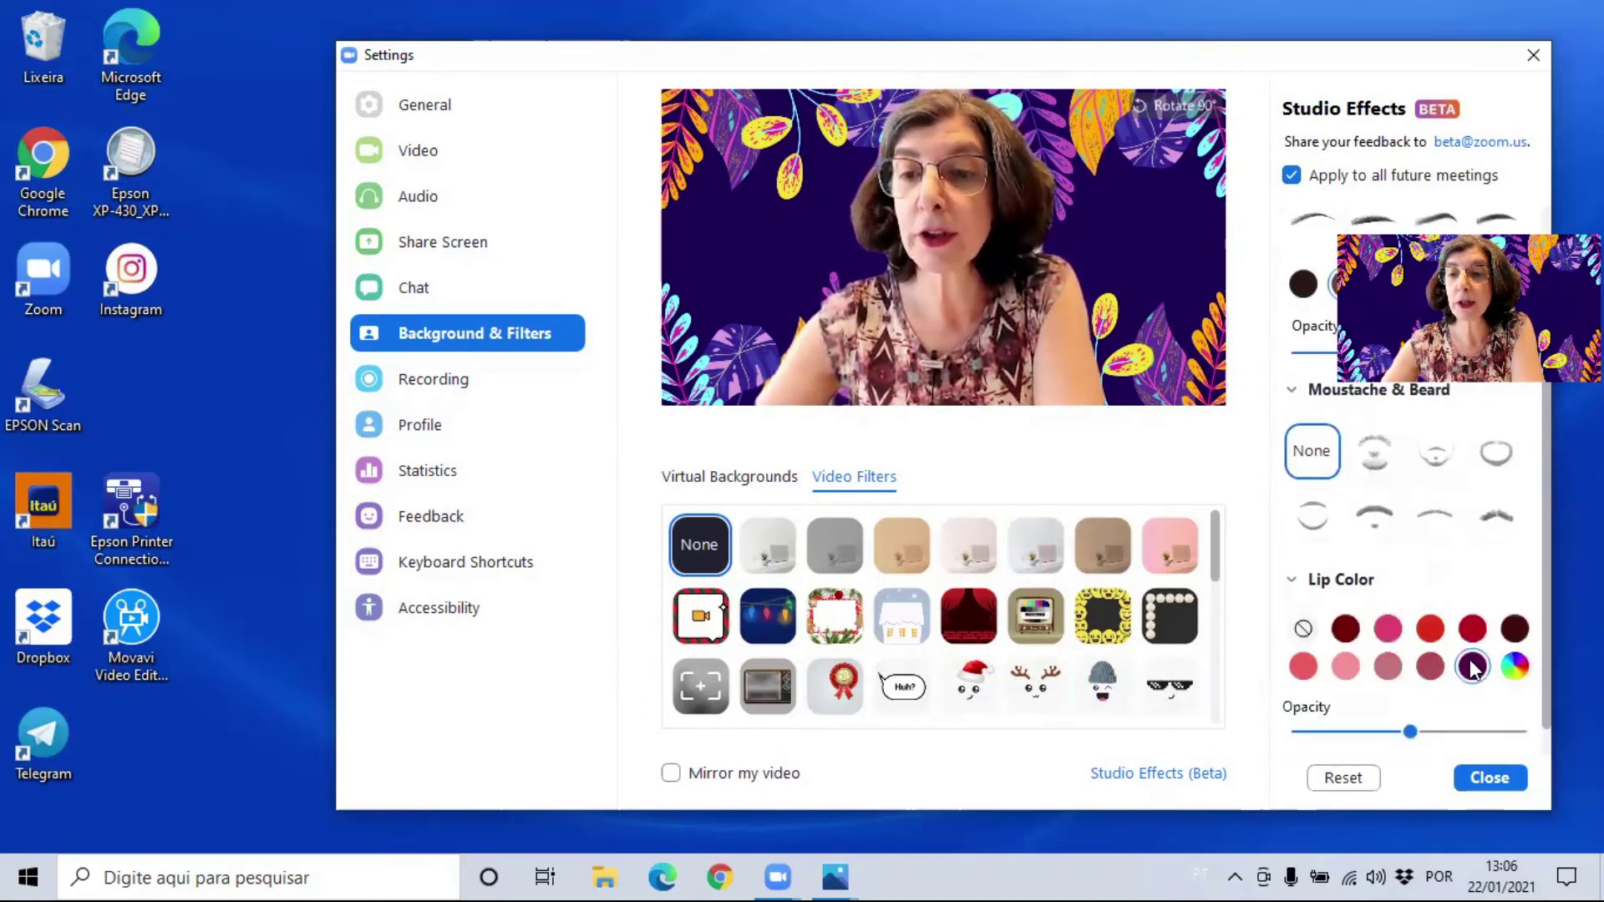
pyautogui.click(1514, 630)
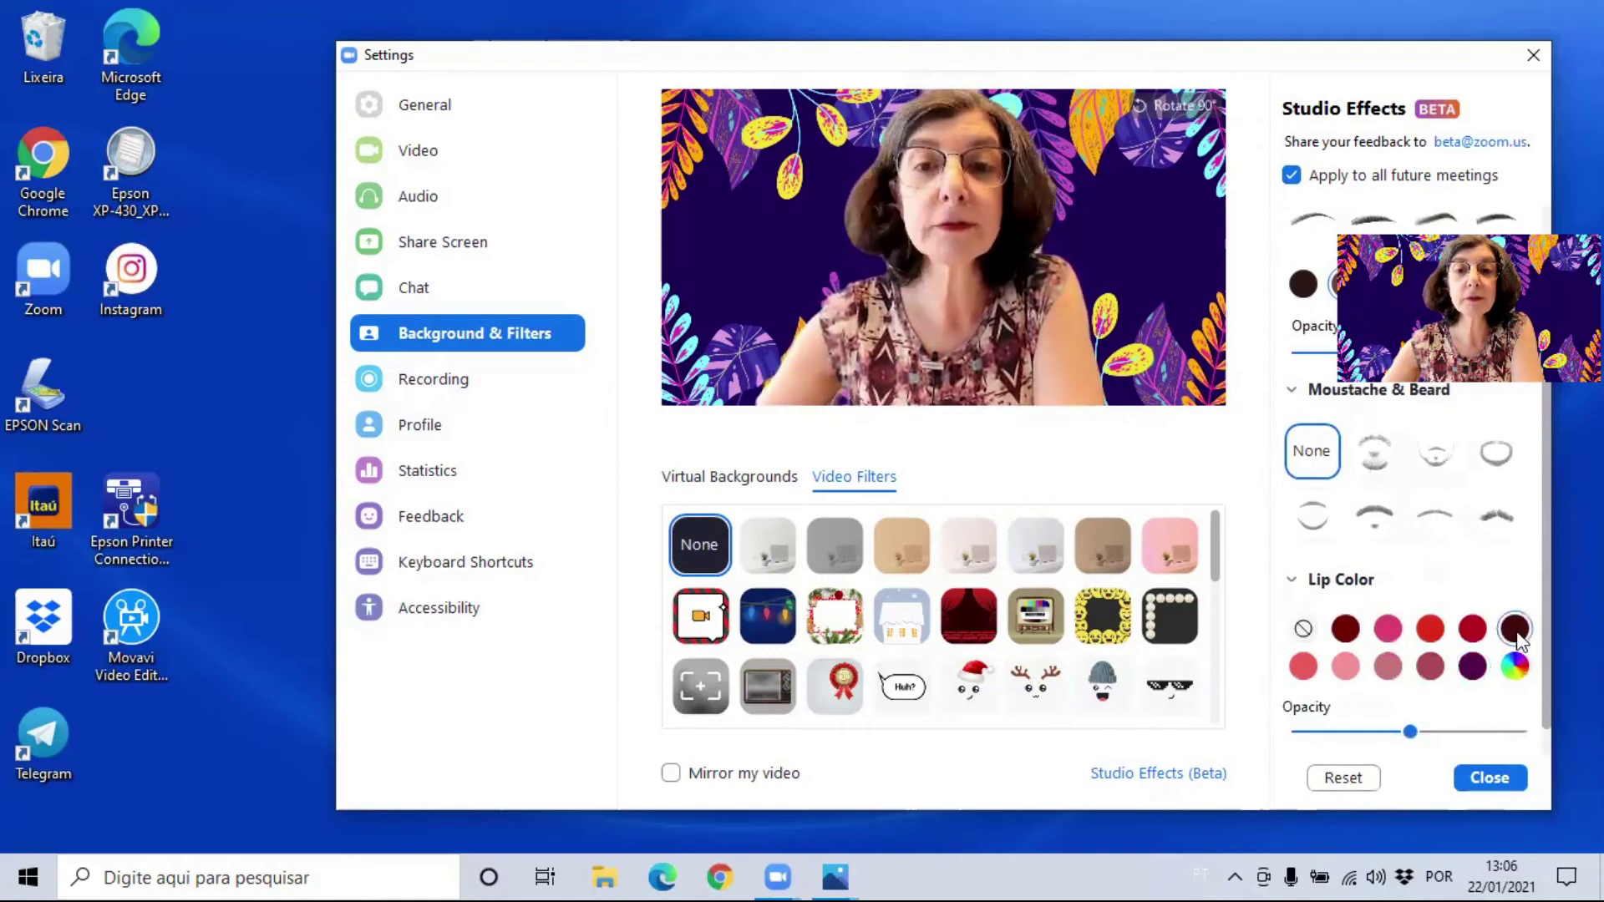
pyautogui.click(1470, 635)
pyautogui.click(1426, 633)
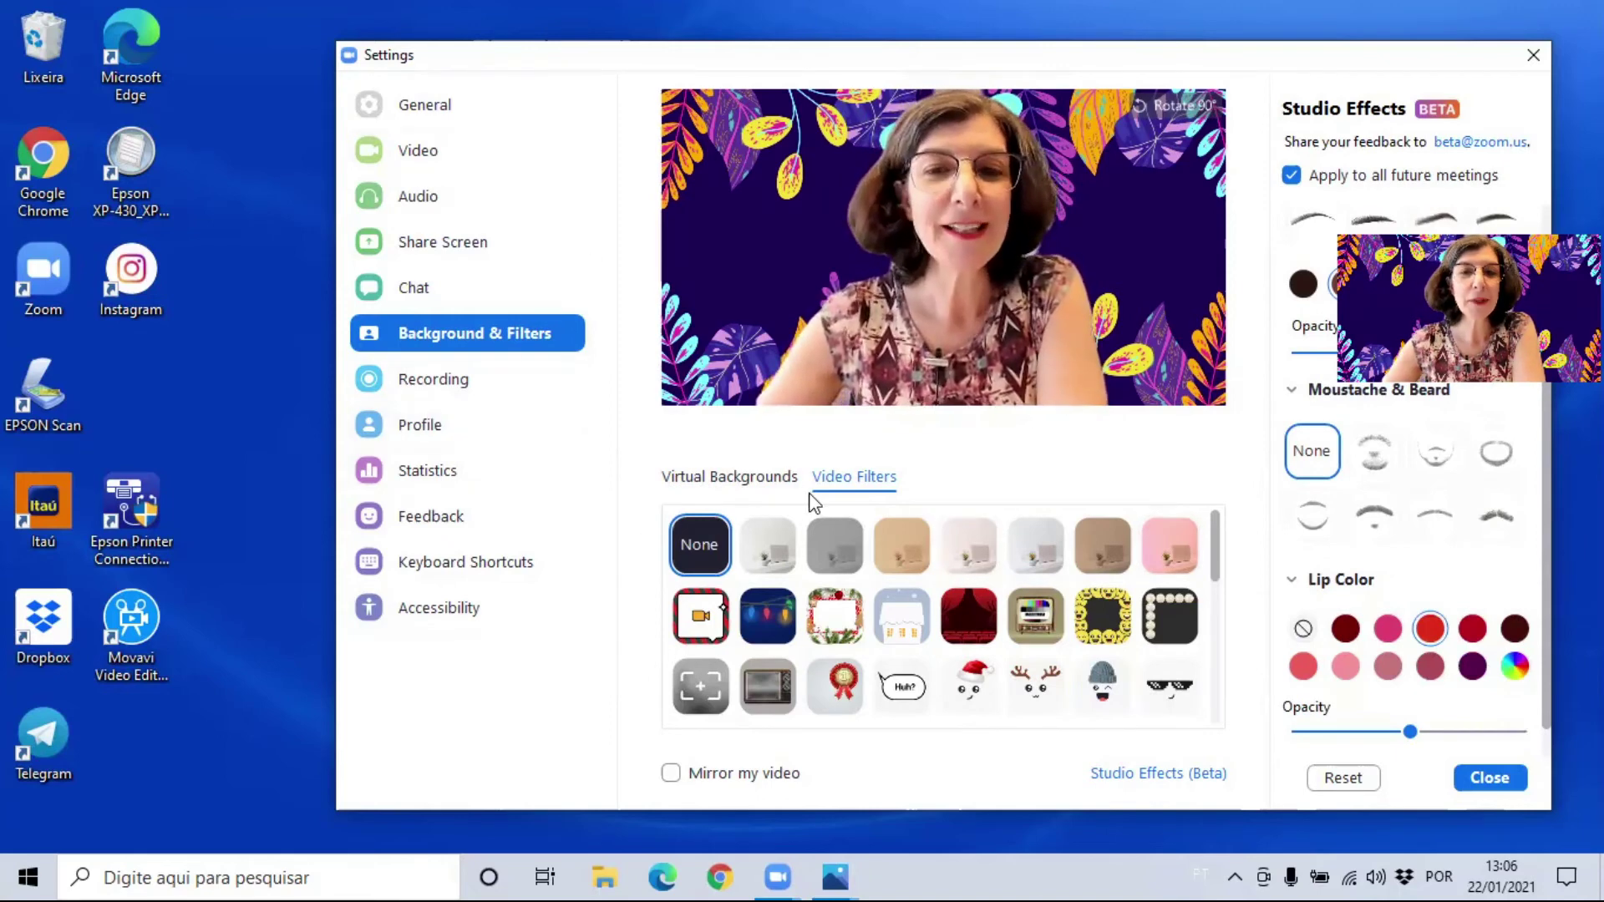
# Try Auto low-light adjustment in the video settings, set it to Manual with a slightly higher level, and close the settings.
pyautogui.click(443, 150)
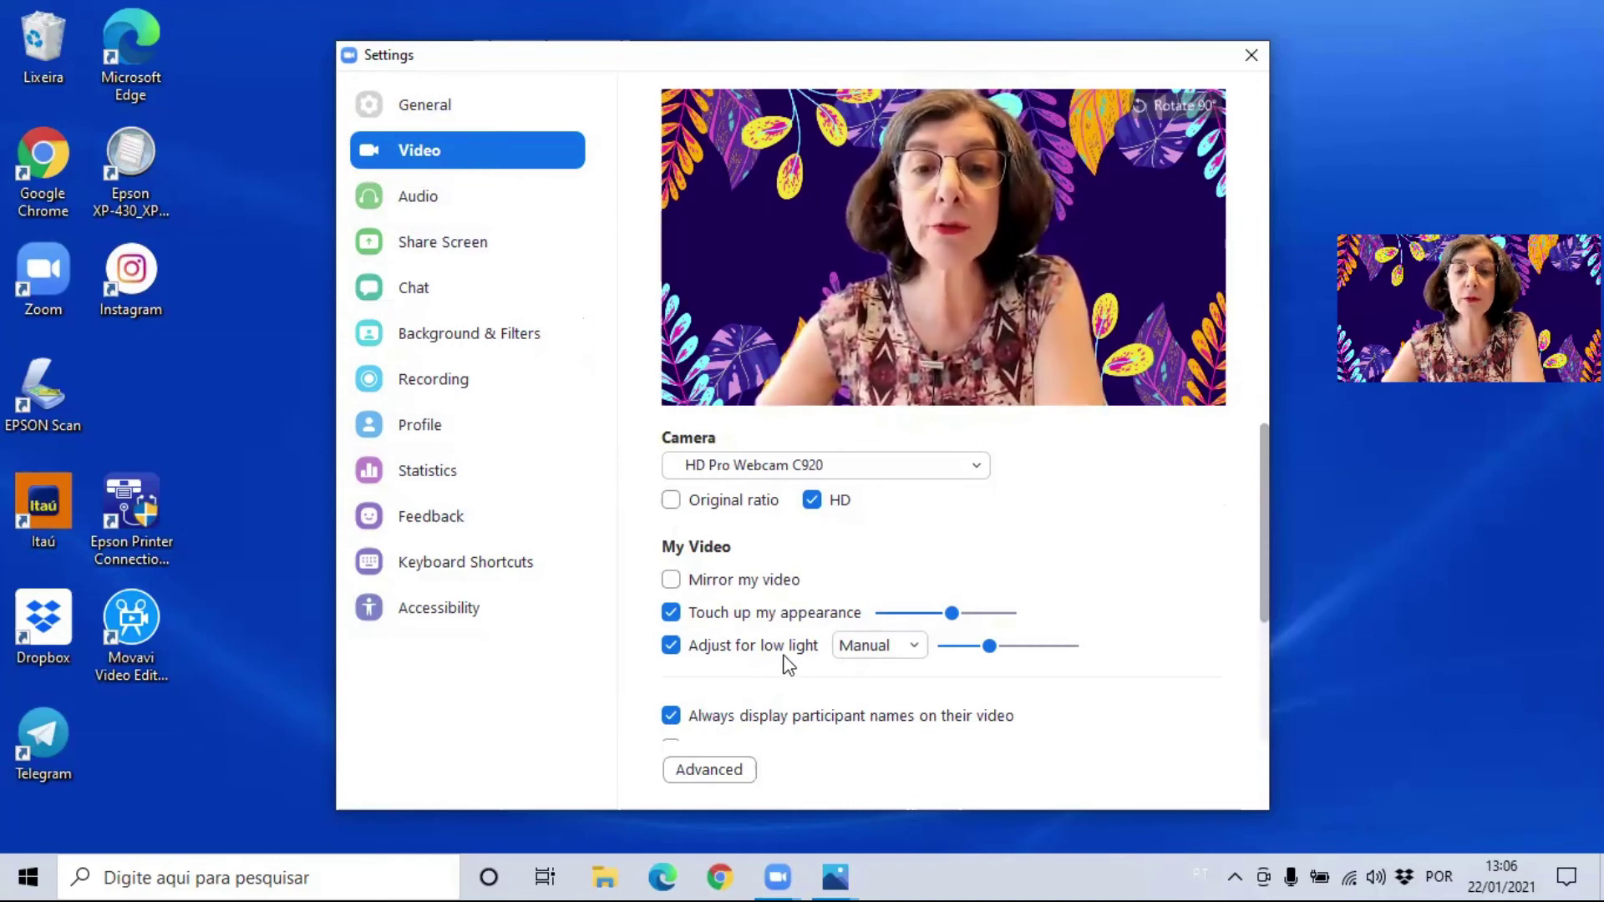
pyautogui.click(912, 650)
pyautogui.click(890, 680)
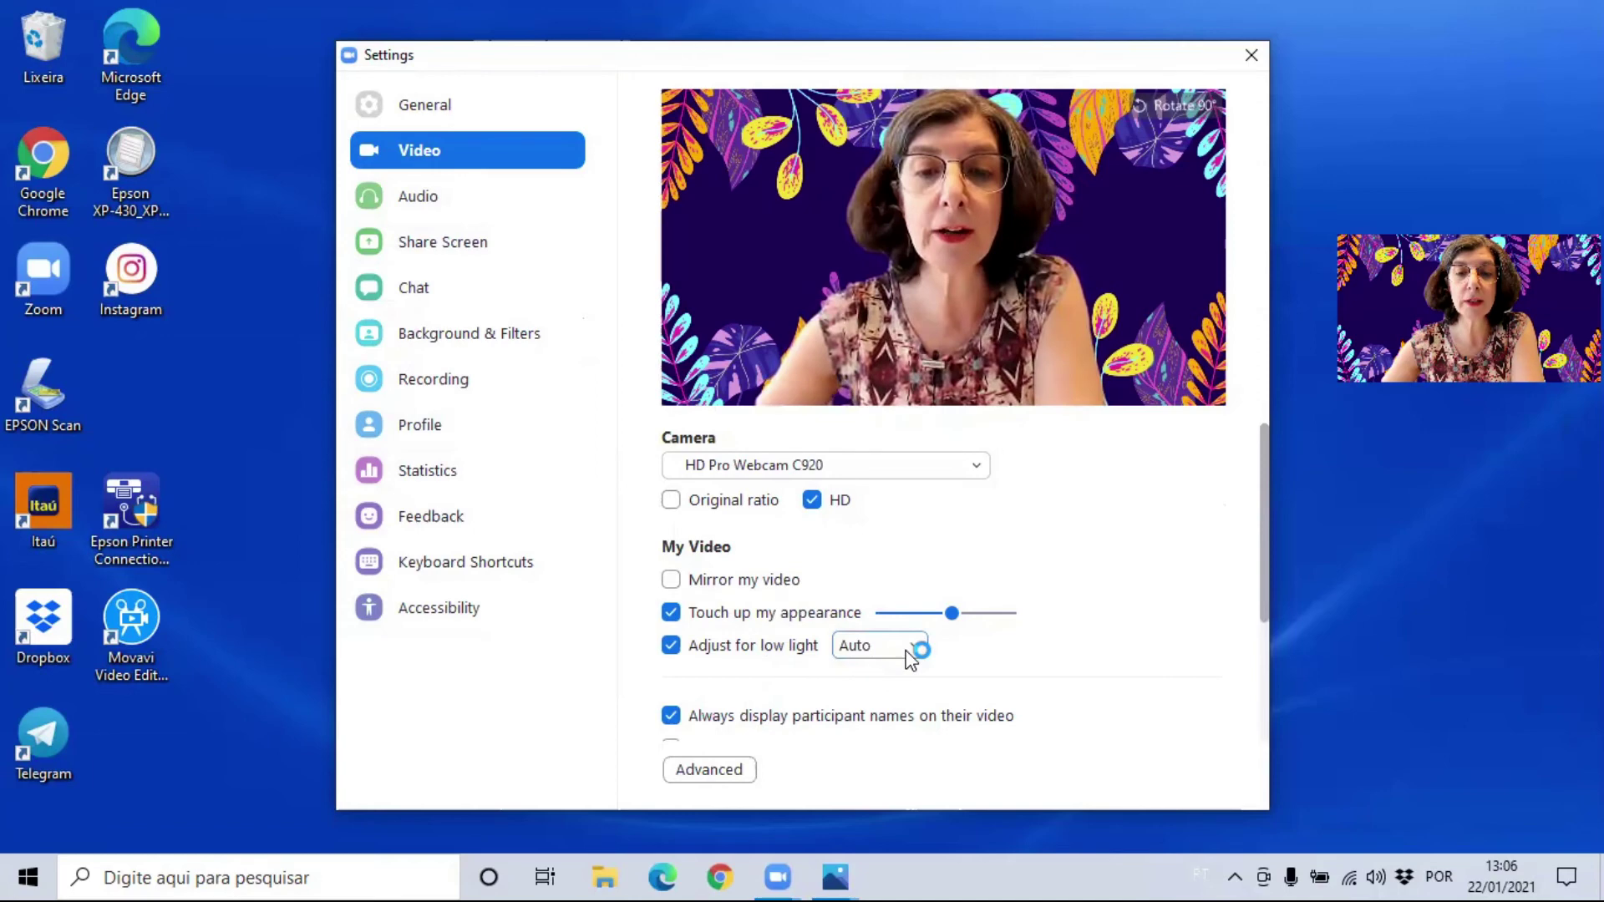
pyautogui.click(914, 647)
pyautogui.click(905, 716)
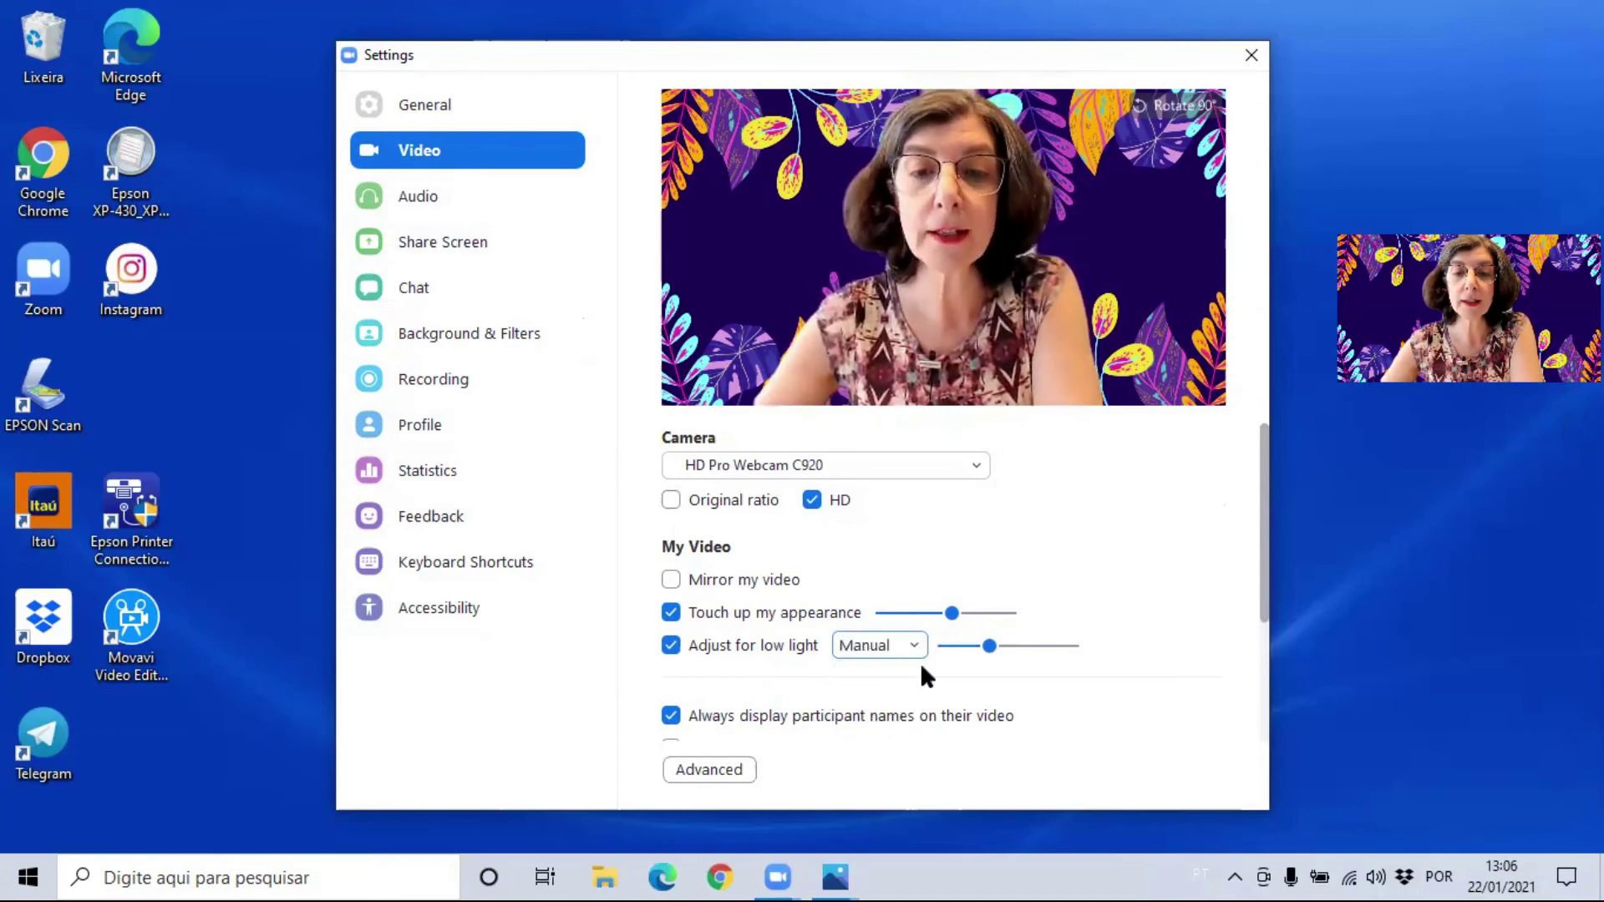
pyautogui.moveTo(991, 653)
pyautogui.mouseDown()
pyautogui.moveTo(1070, 663)
pyautogui.moveTo(992, 668)
pyautogui.mouseUp()
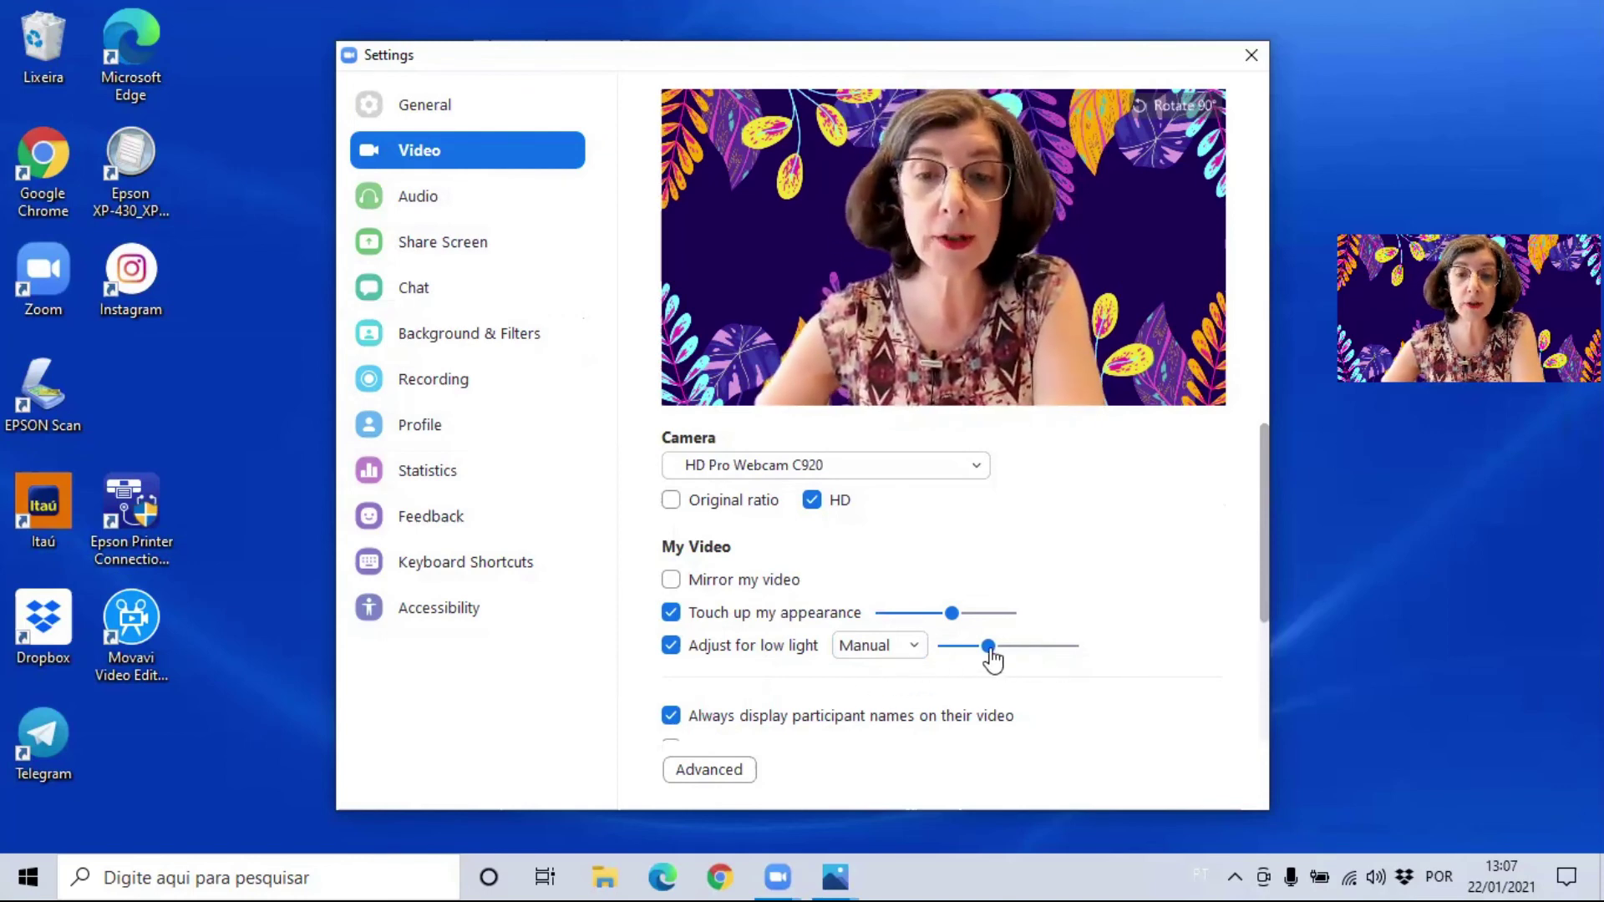
pyautogui.moveTo(989, 659); pyautogui.dragTo(1005, 660)
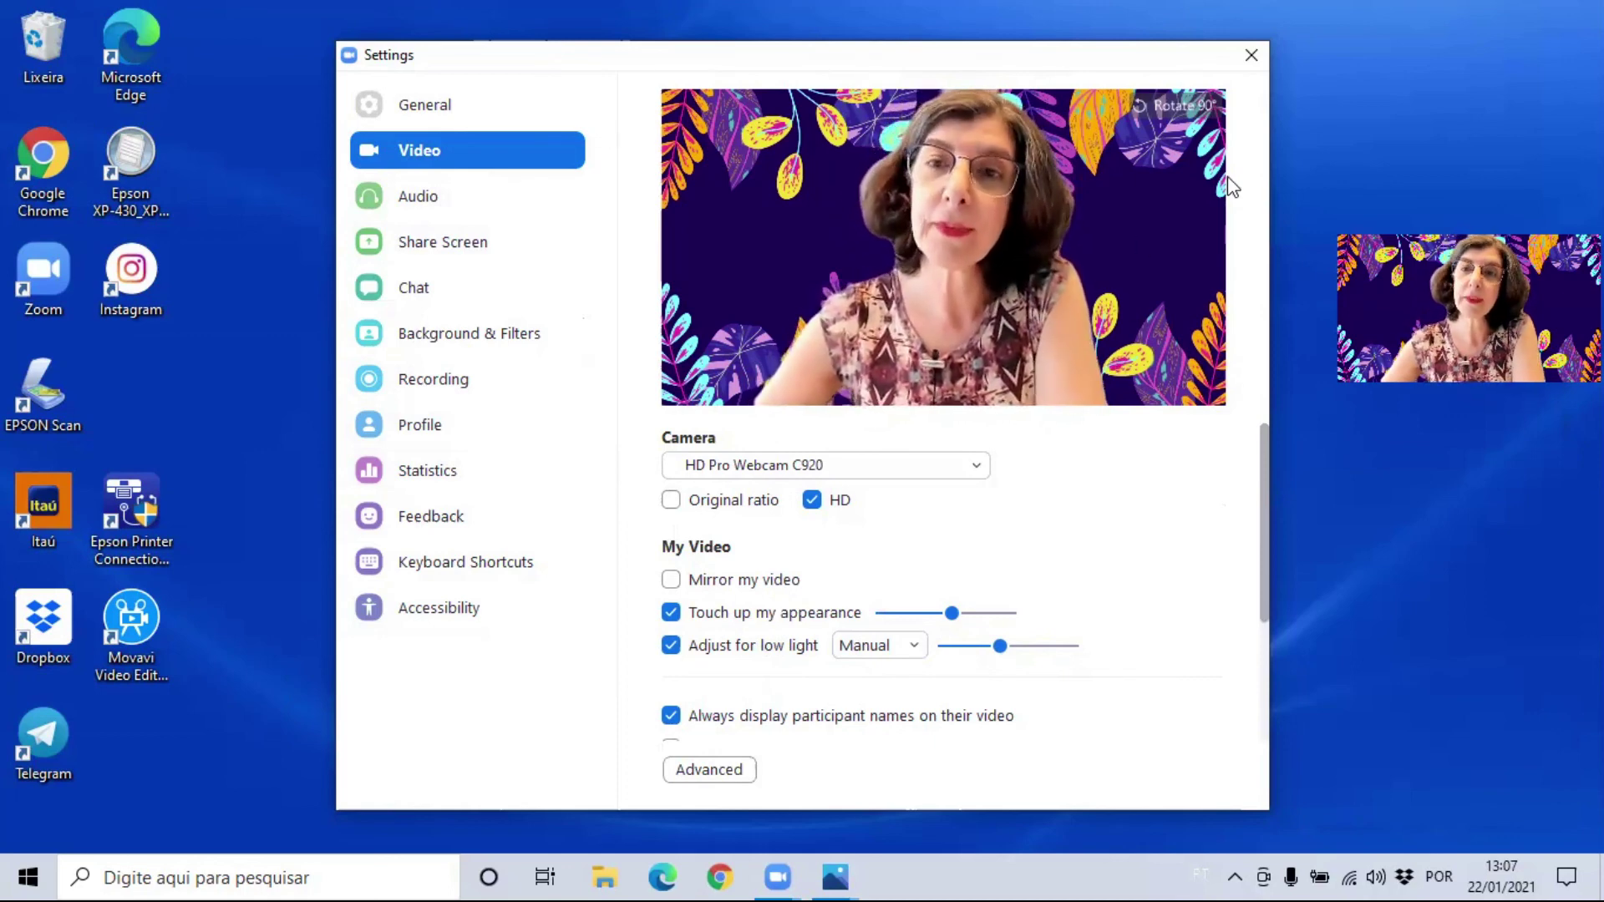
pyautogui.click(1252, 55)
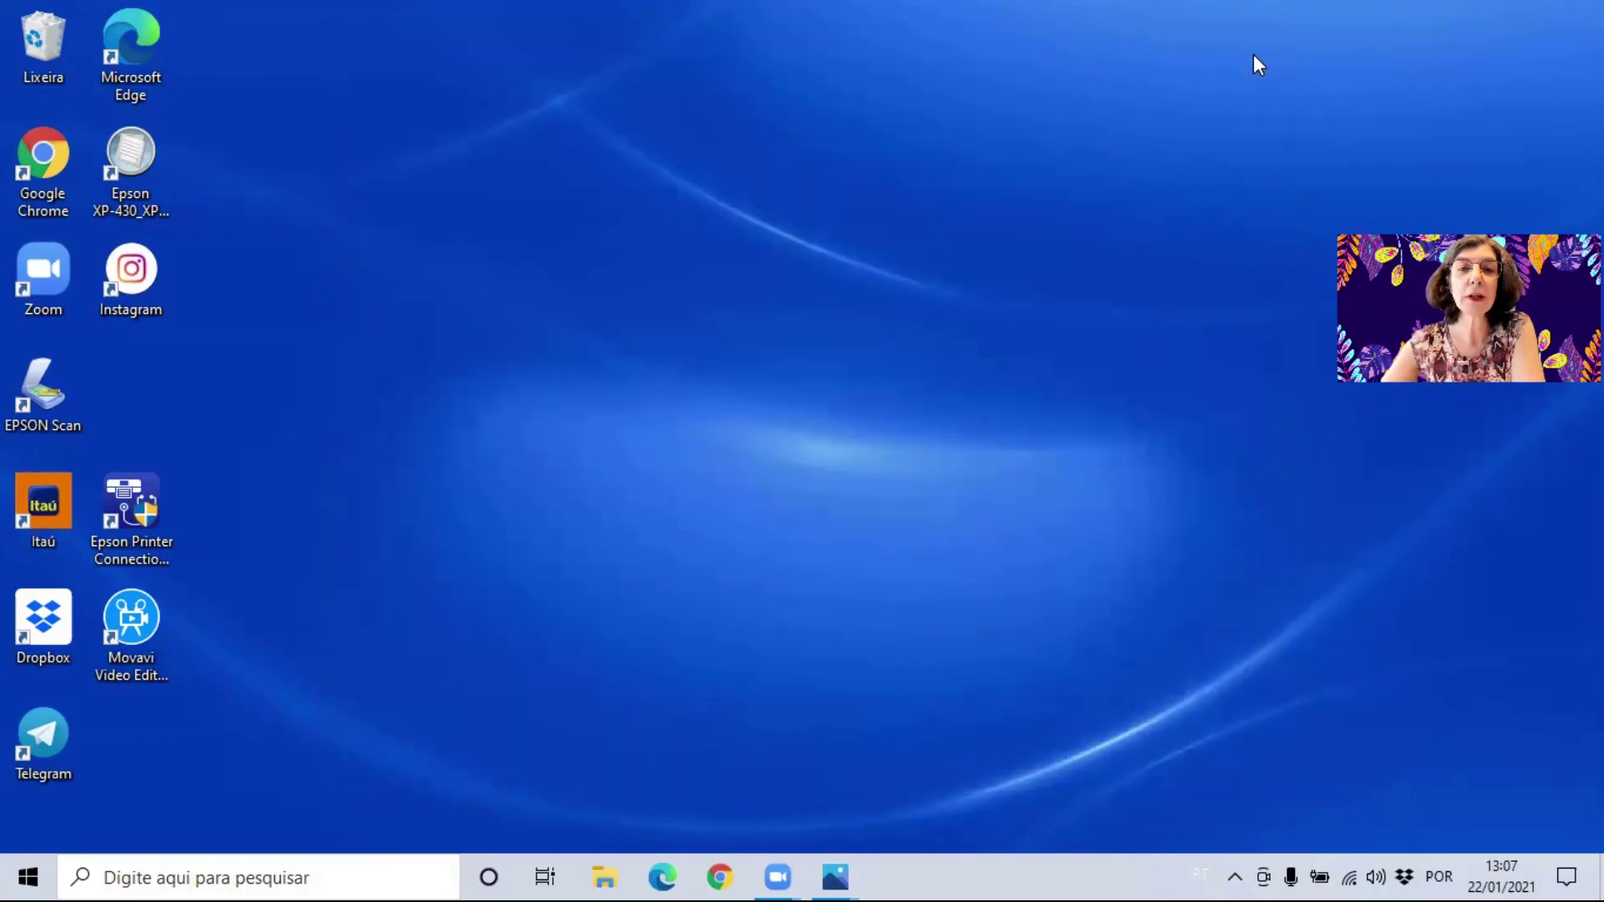